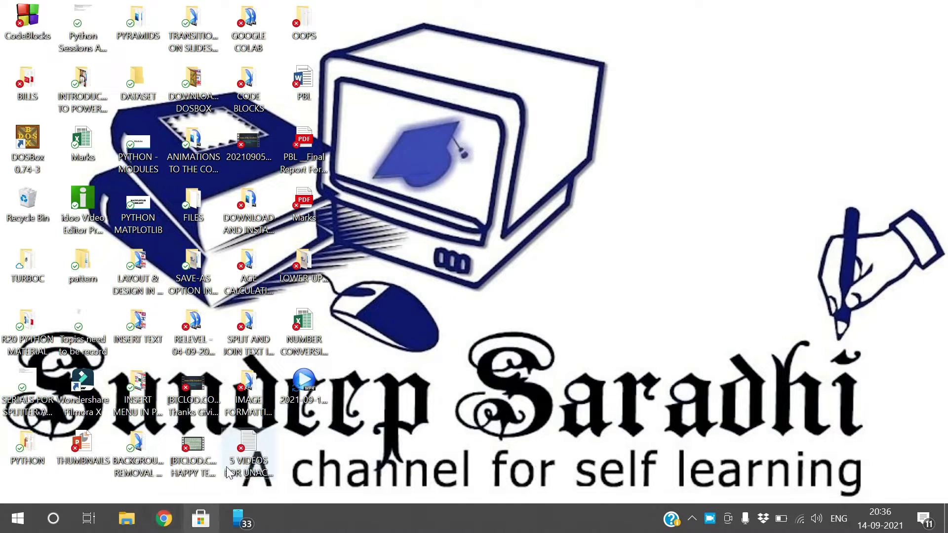
Step: Open the NUMBER CONVERSION FUNCTIONS workbook and select the DECIMAL TO BINARY result cell below the 11 in C2
{"action": "double_click", "coordinate": [303, 326]}
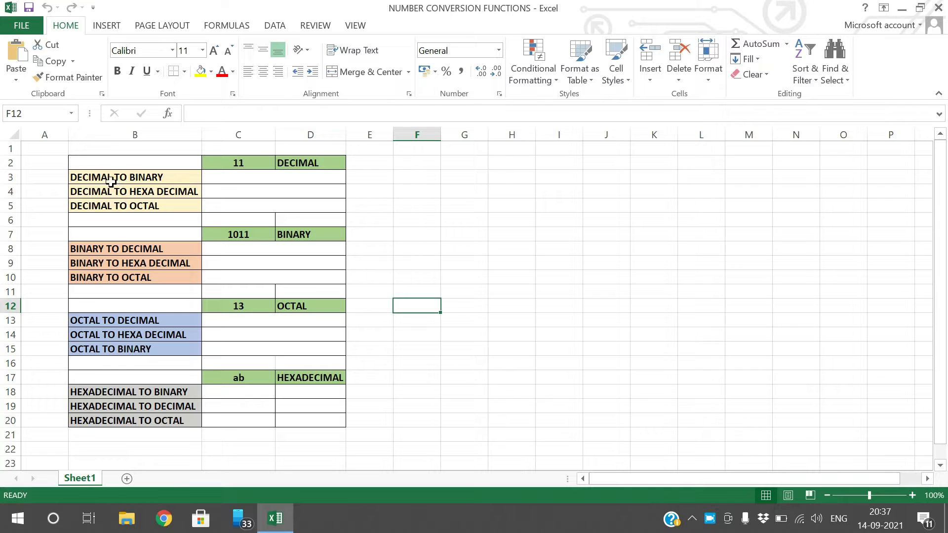
{"action": "left_click", "coordinate": [255, 162]}
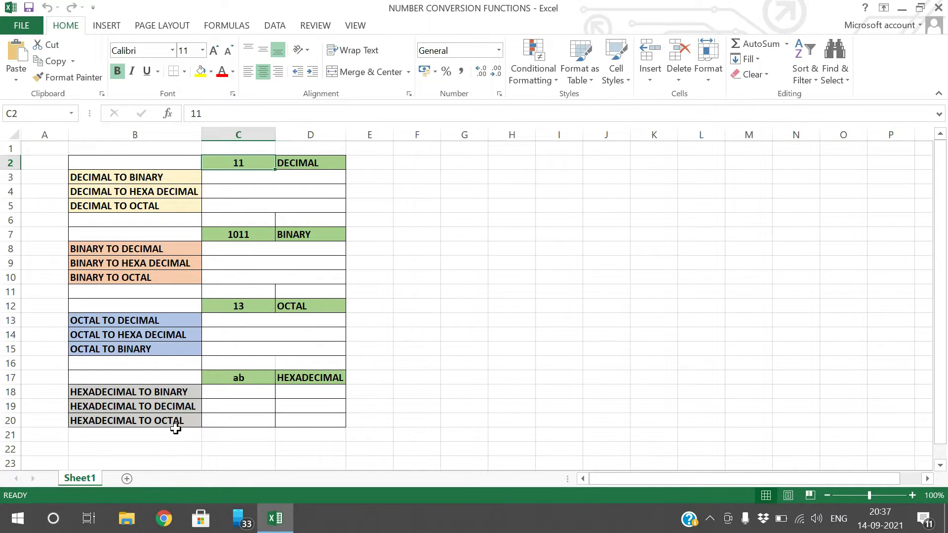
{"action": "left_click", "coordinate": [268, 179]}
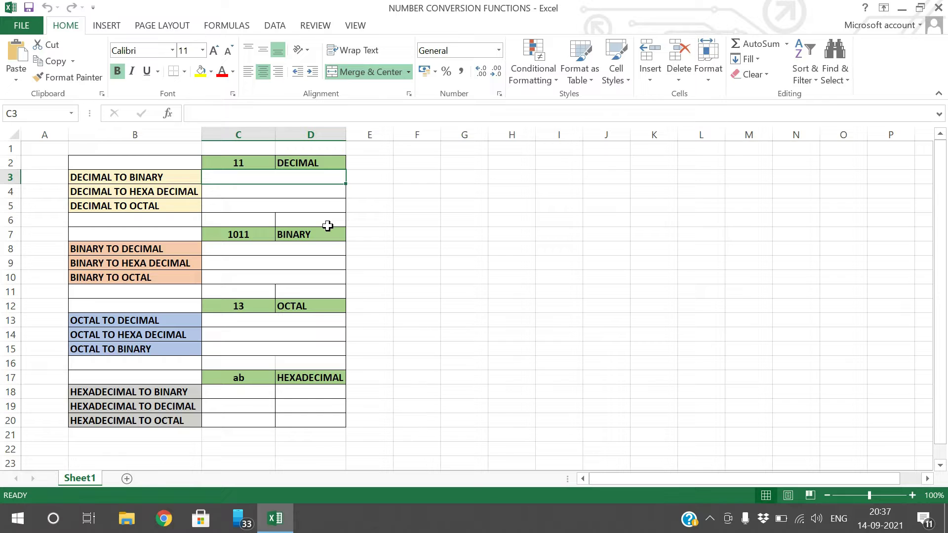
Step: Enter =DEC2BIN(C2) in C3 so it shows 1011
{"action": "type", "text": "="}
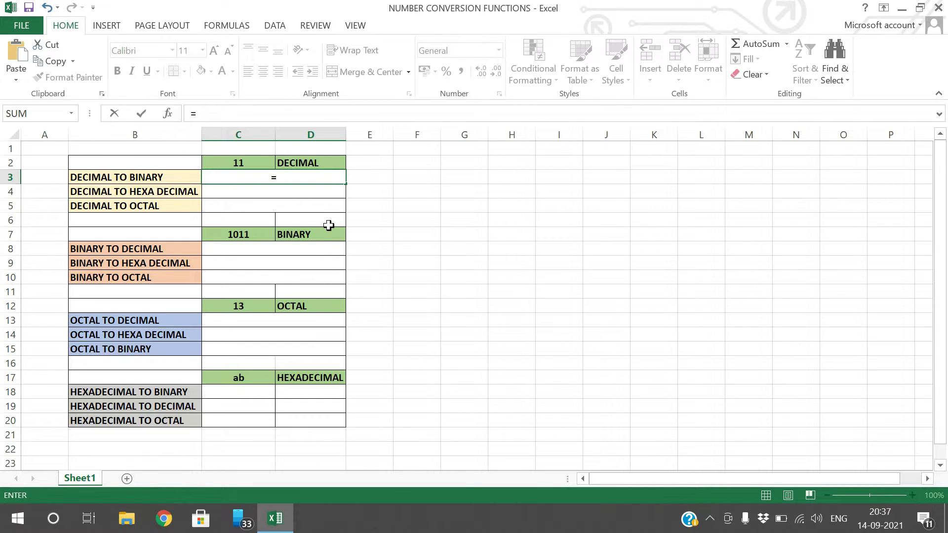
{"action": "type", "text": "DEC"}
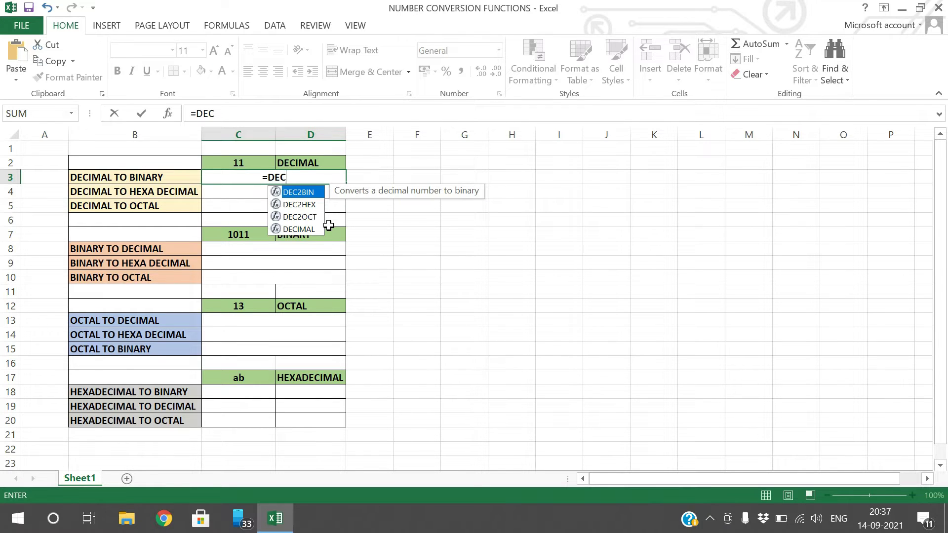
{"action": "type", "text": "2BIN("}
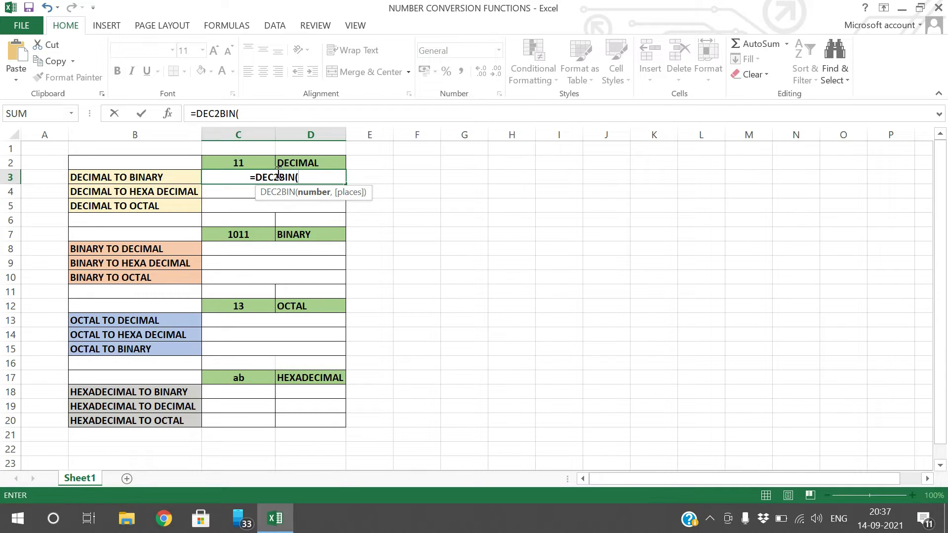
{"action": "left_click", "coordinate": [245, 163]}
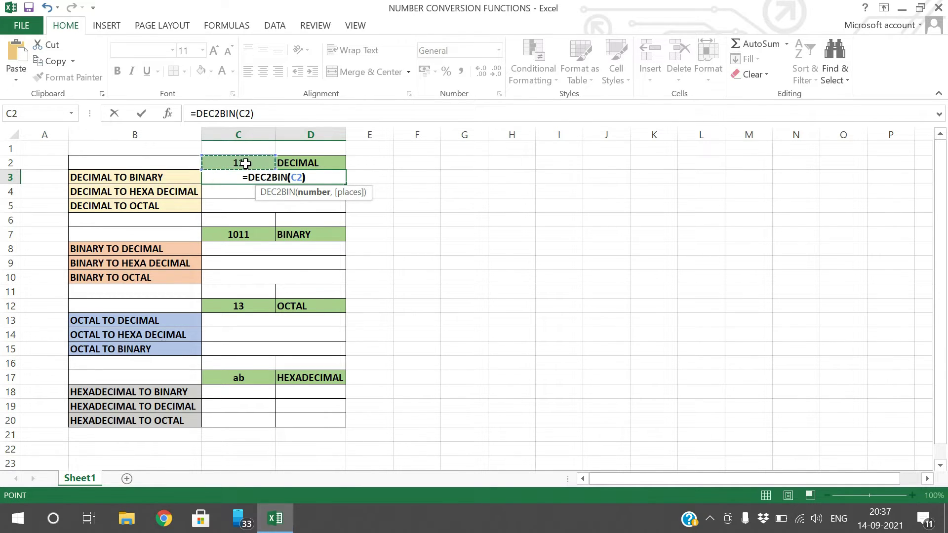
{"action": "type", "text": ")"}
{"action": "key", "text": "Return"}
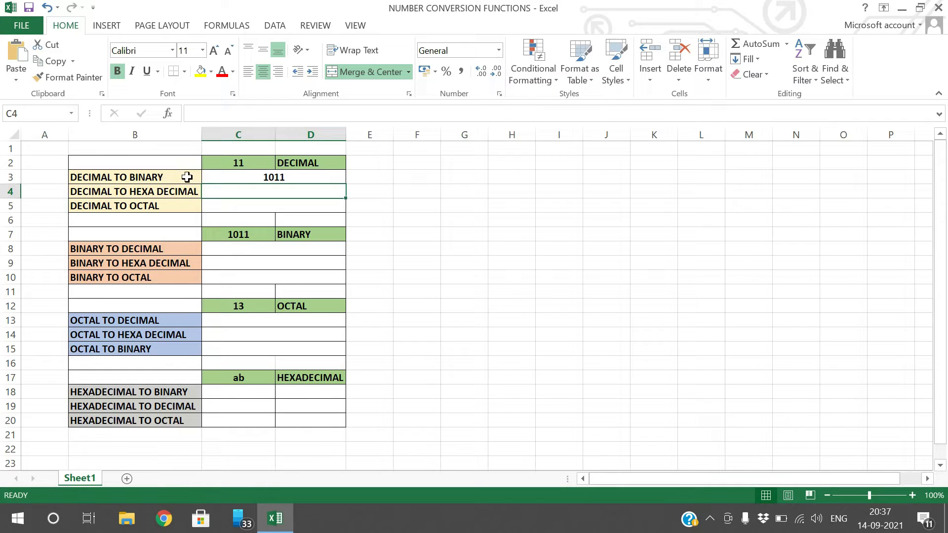
Step: Enter =DEC2HEX(C2) in C4 so it shows B
{"action": "left_click", "coordinate": [227, 162]}
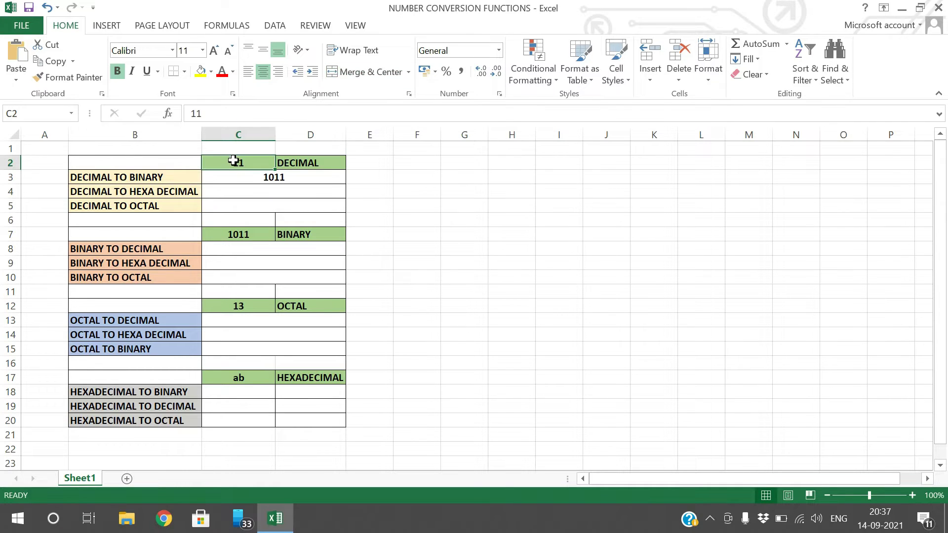
{"action": "left_click", "coordinate": [246, 193]}
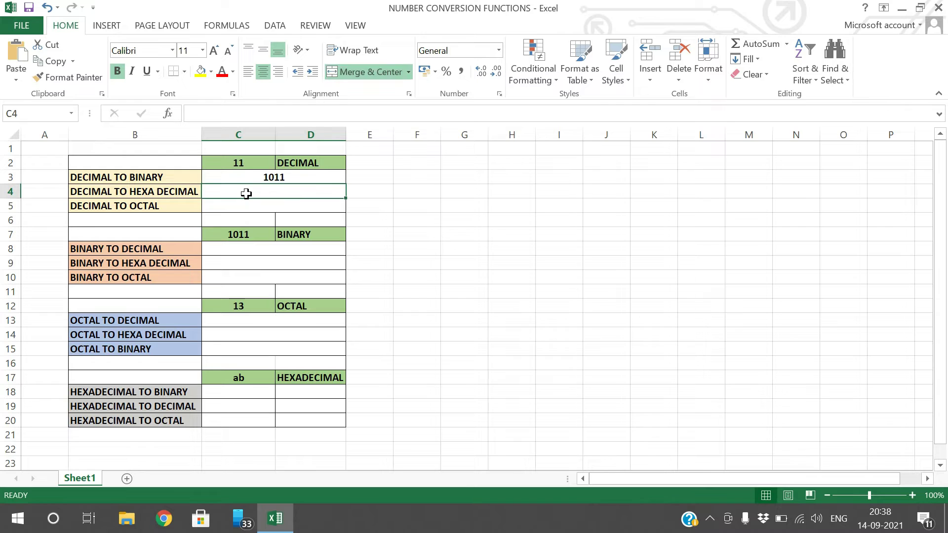
{"action": "type", "text": "="}
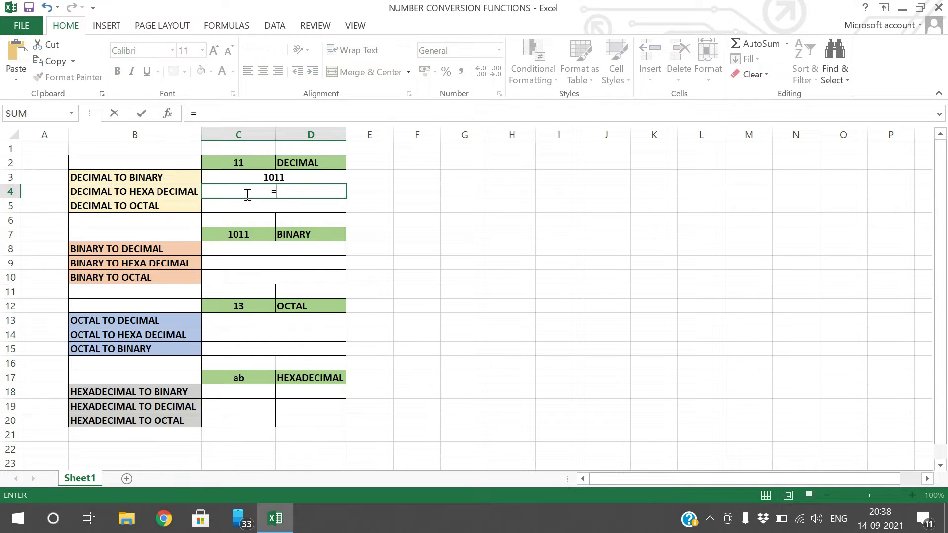
{"action": "type", "text": "DEC2"}
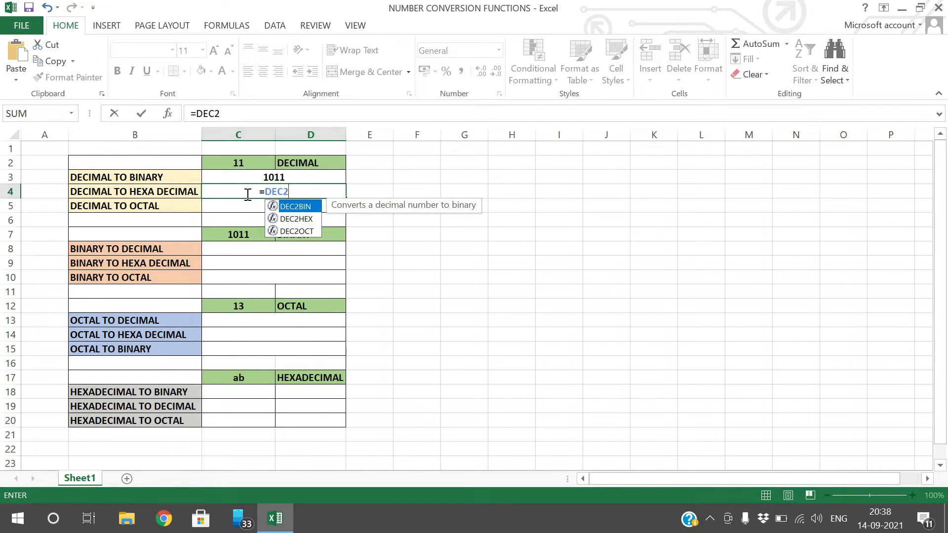
{"action": "type", "text": "HEX"}
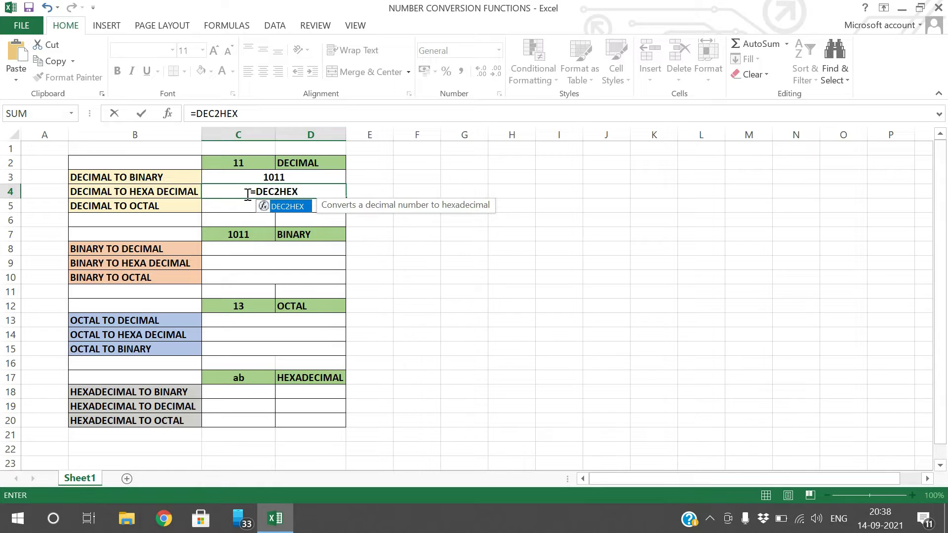
{"action": "type", "text": "("}
{"action": "left_click", "coordinate": [245, 161]}
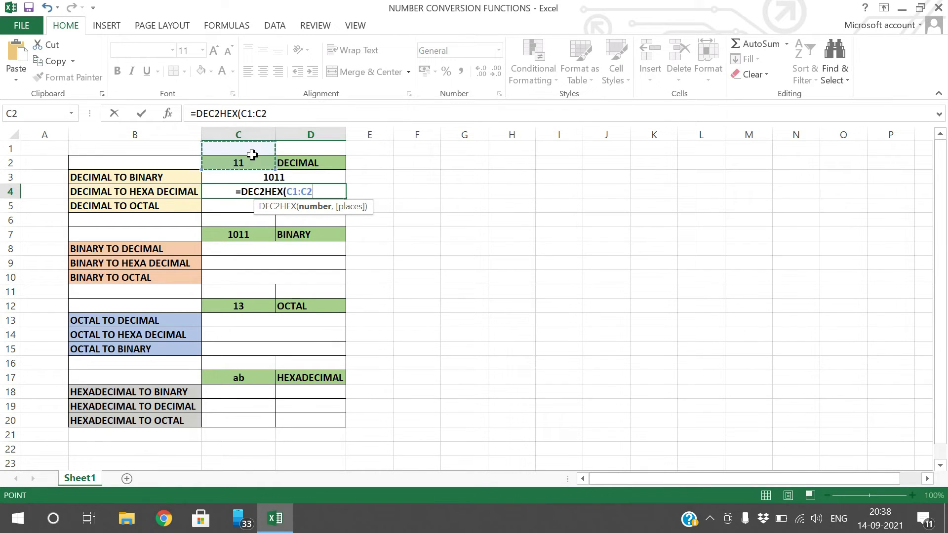
{"action": "type", "text": ")"}
{"action": "key", "text": "Return"}
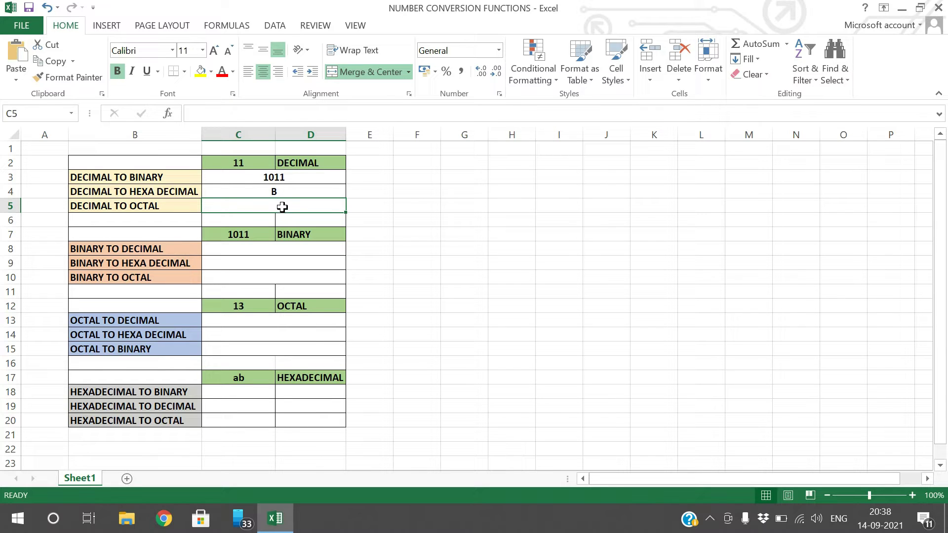
Step: Enter =DEC2OCT(C2) in C5, correcting a typo in the function name, so it shows 13
{"action": "type", "text": "=DEX"}
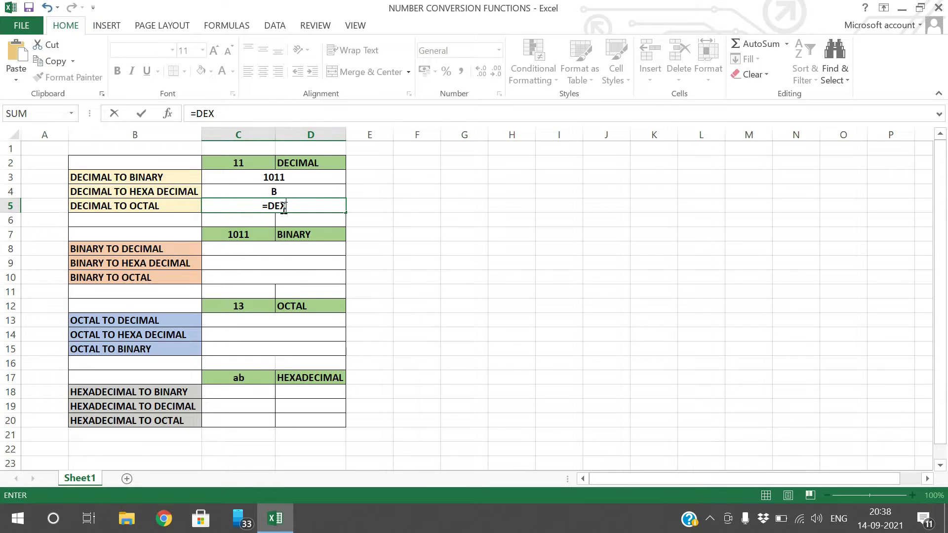
{"action": "key", "text": "BackSpace"}
{"action": "type", "text": "C2"}
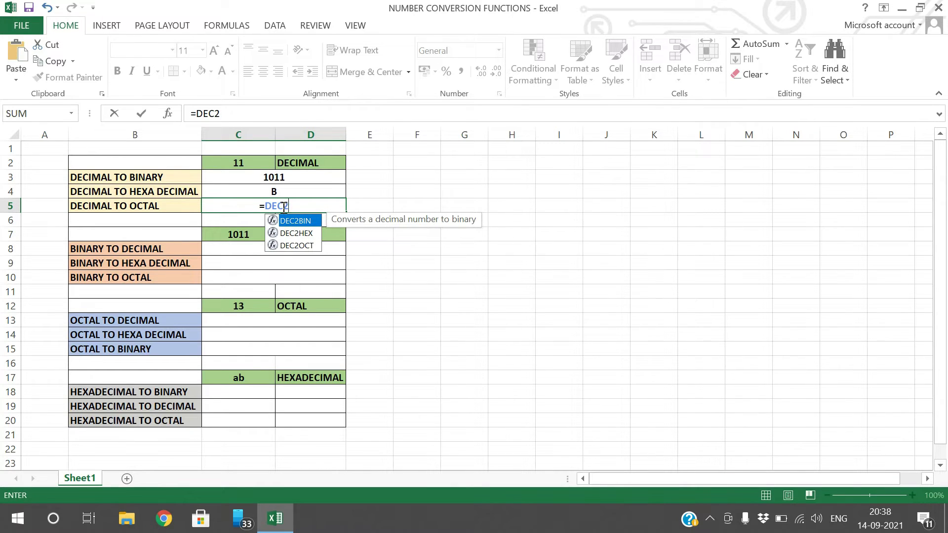
{"action": "type", "text": "OCT("}
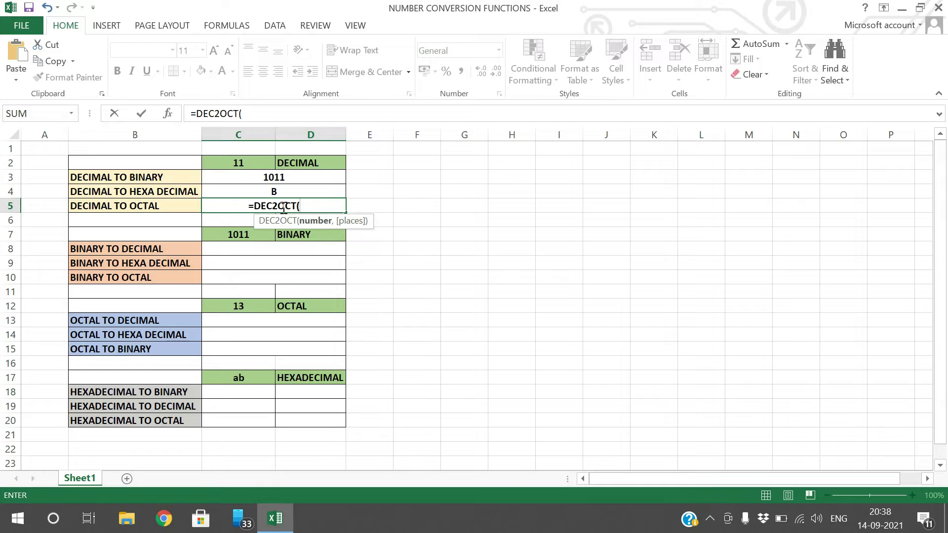
{"action": "left_click", "coordinate": [246, 170]}
{"action": "left_click", "coordinate": [245, 164]}
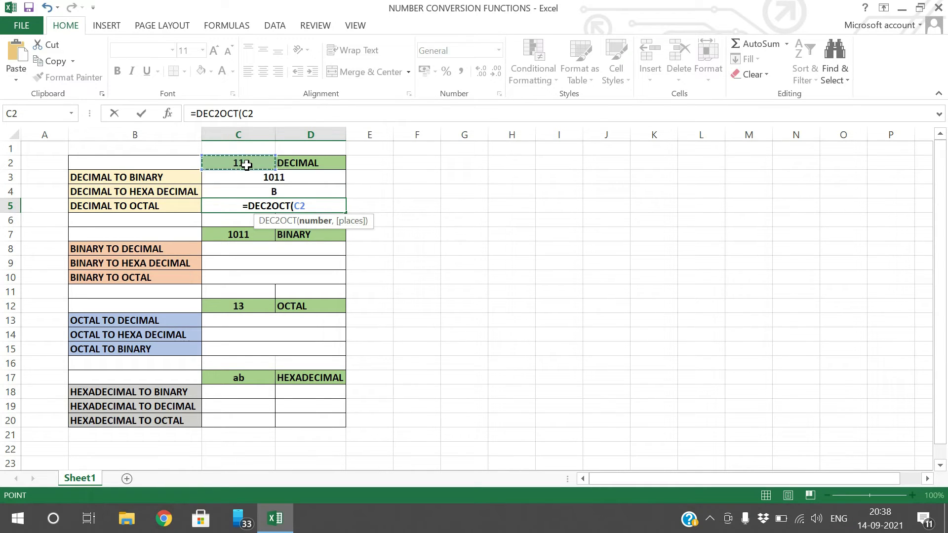
{"action": "type", "text": ")"}
{"action": "key", "text": "Return"}
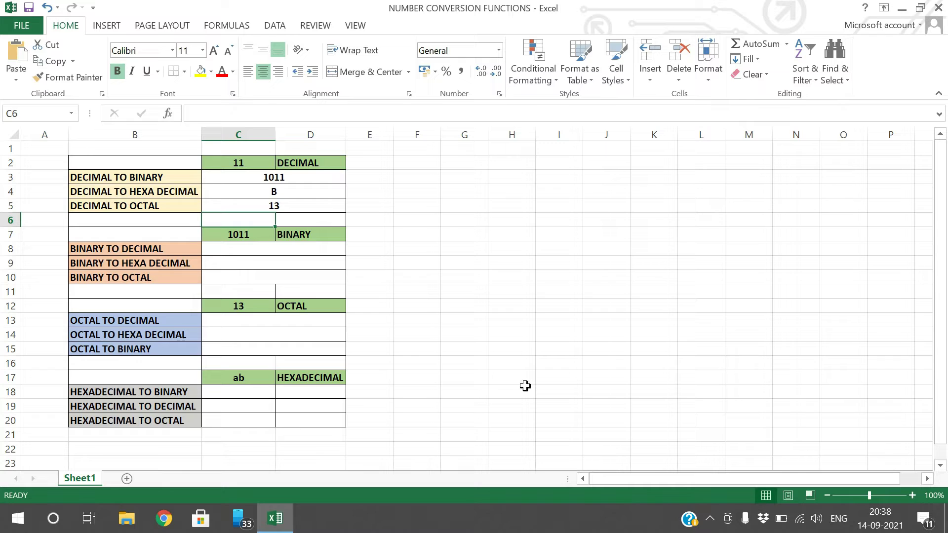
Step: Enter =BIN2DEC(C7) in C8 so the binary 1011 converts to 11
{"action": "left_click", "coordinate": [258, 249]}
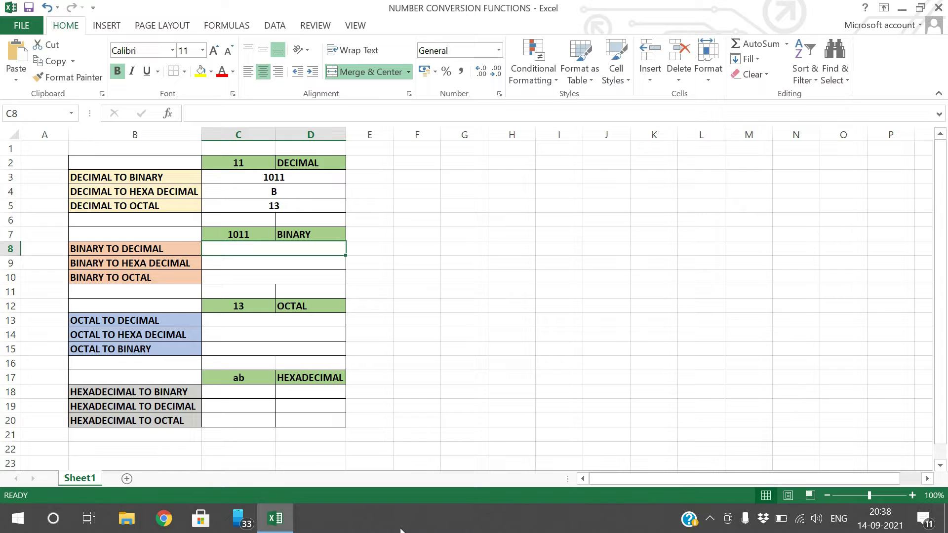
{"action": "type", "text": "=BIN2"}
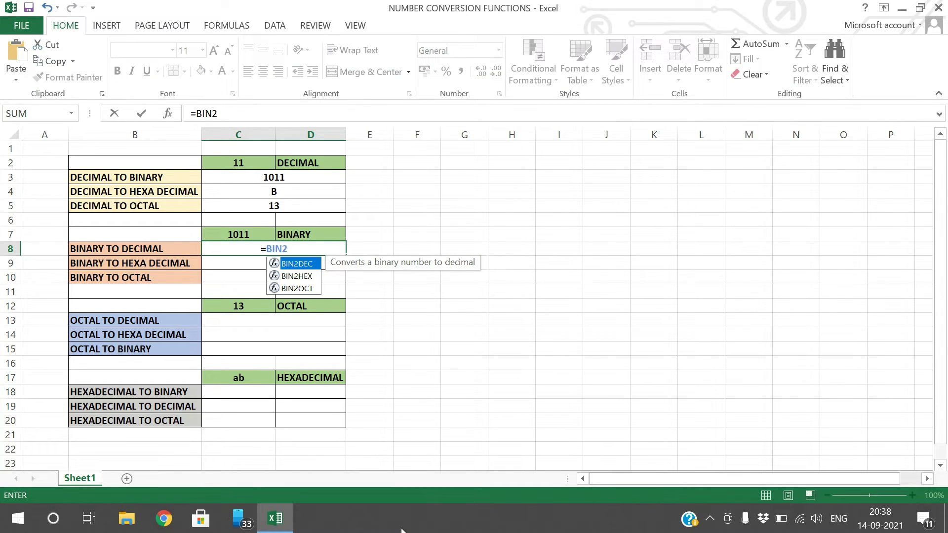
{"action": "type", "text": "DEC("}
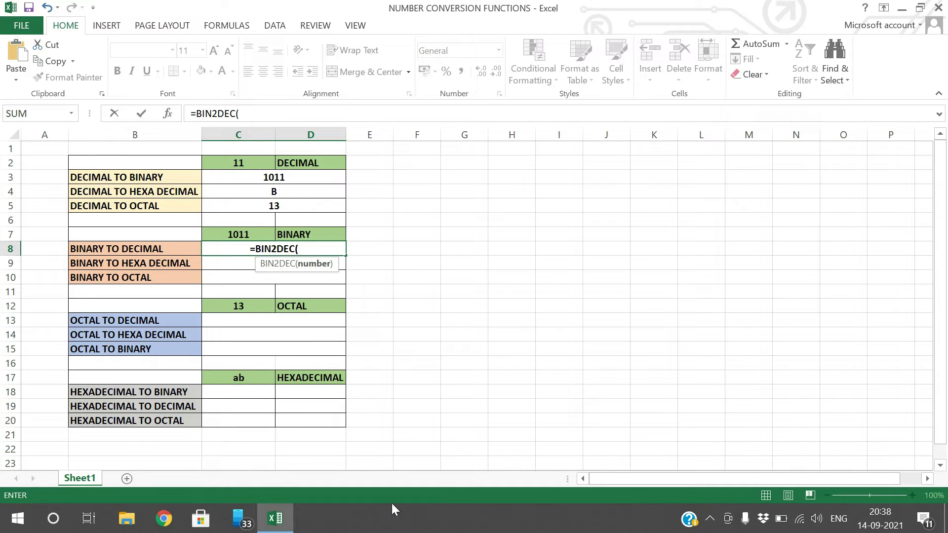
{"action": "left_click", "coordinate": [241, 235]}
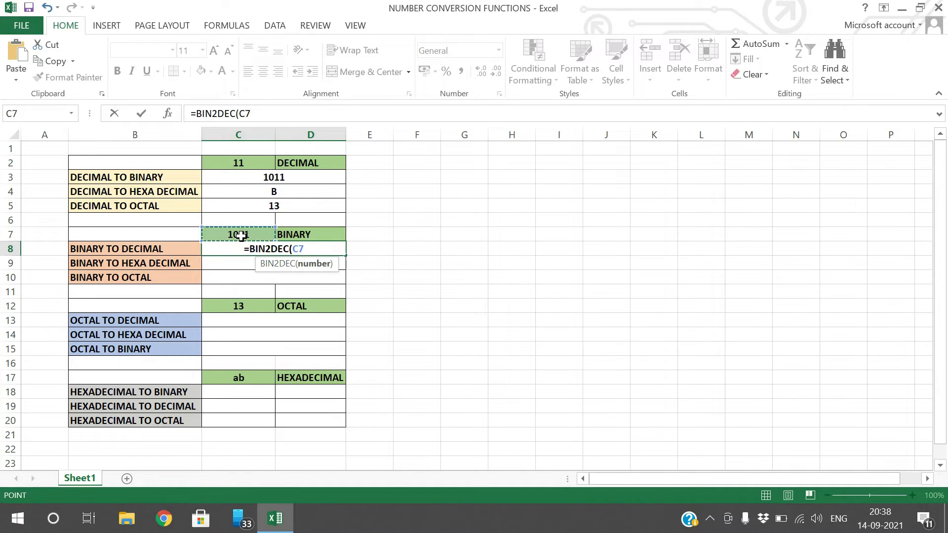
{"action": "type", "text": ")"}
{"action": "key", "text": "Return"}
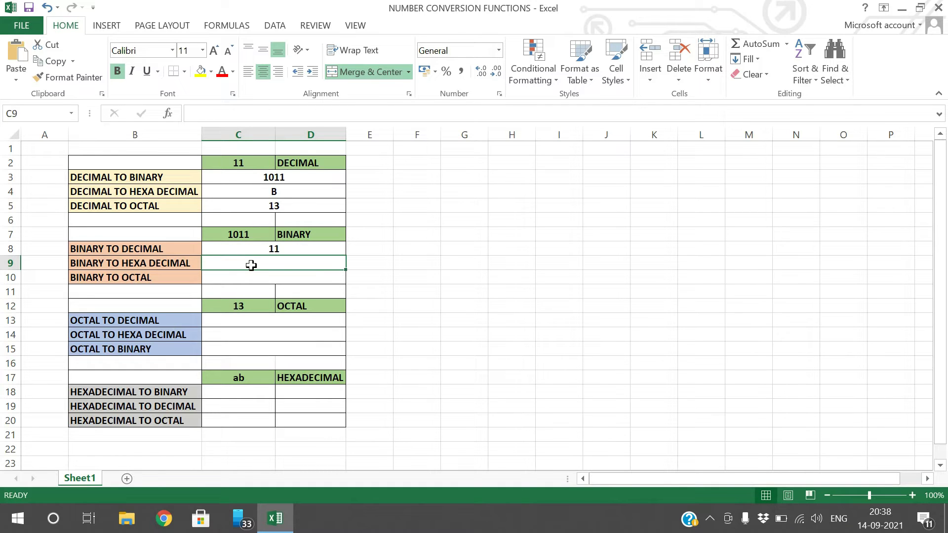
Step: Enter =BIN2HEX(C7) in C9, giving B, and start =BIN2OCT(C7) in C10
{"action": "type", "text": "="}
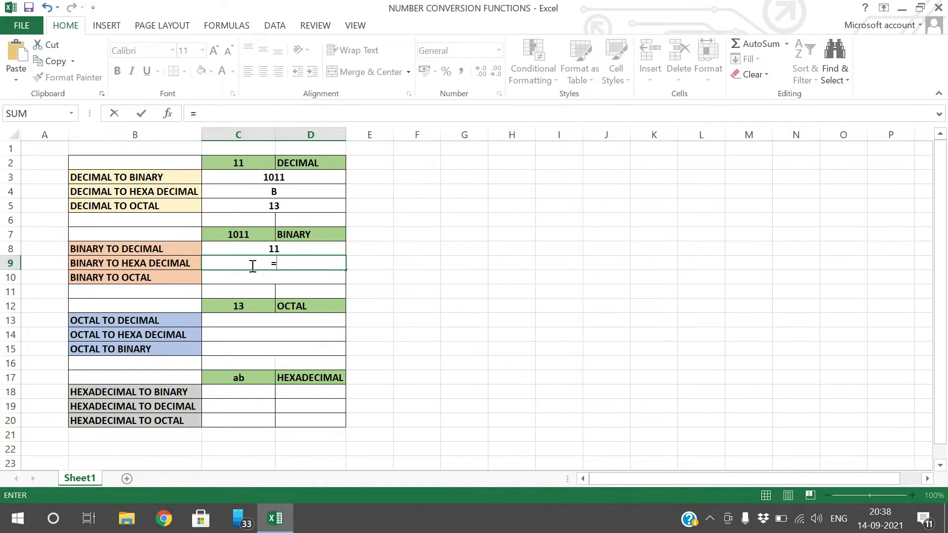
{"action": "type", "text": "BIN"}
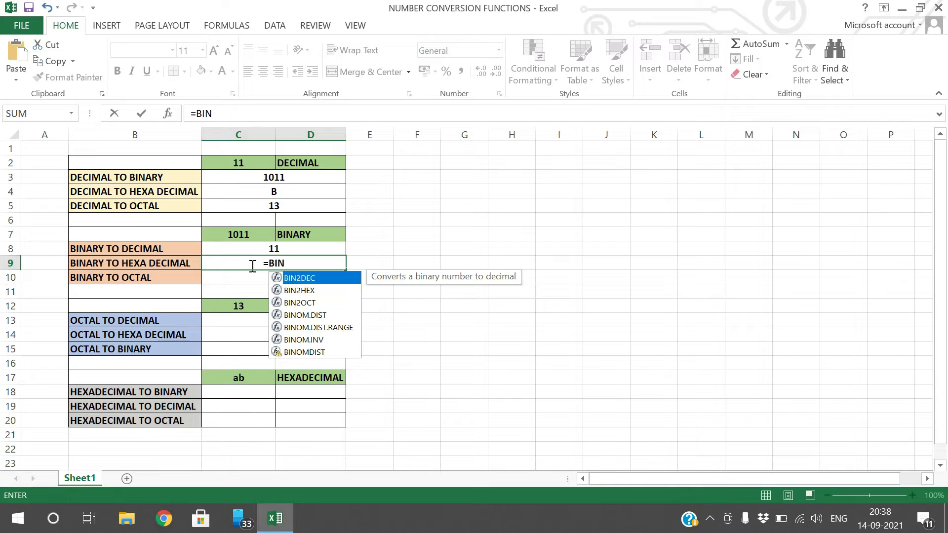
{"action": "type", "text": "2HEX("}
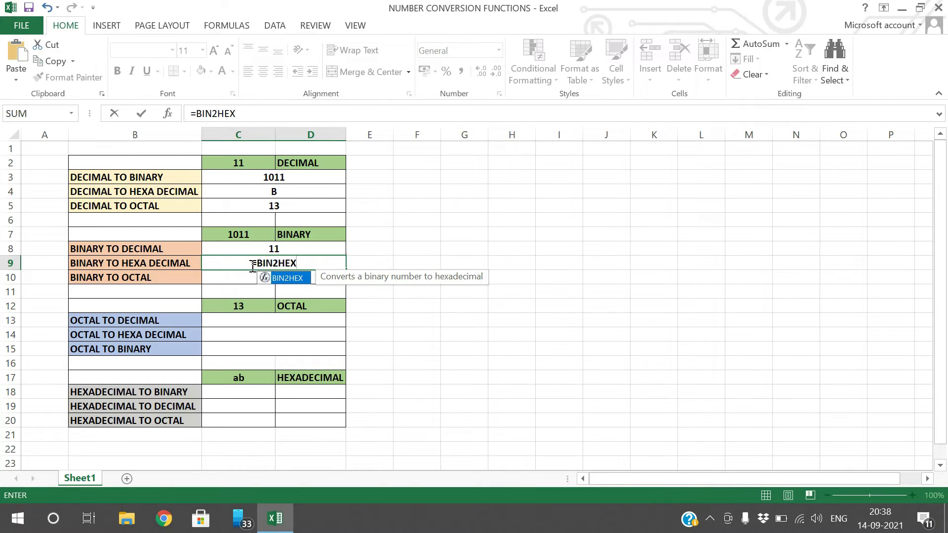
{"action": "left_click", "coordinate": [232, 238]}
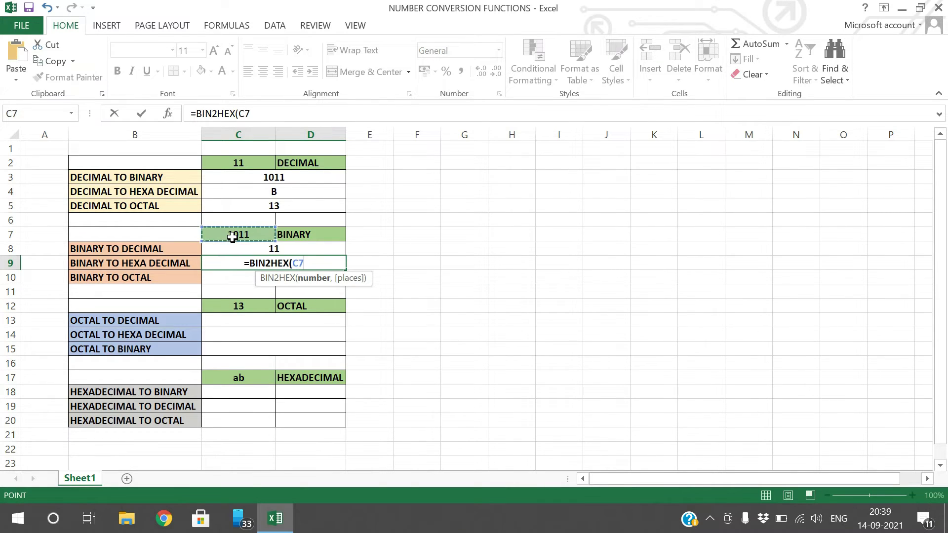
{"action": "type", "text": ")"}
{"action": "key", "text": "Return"}
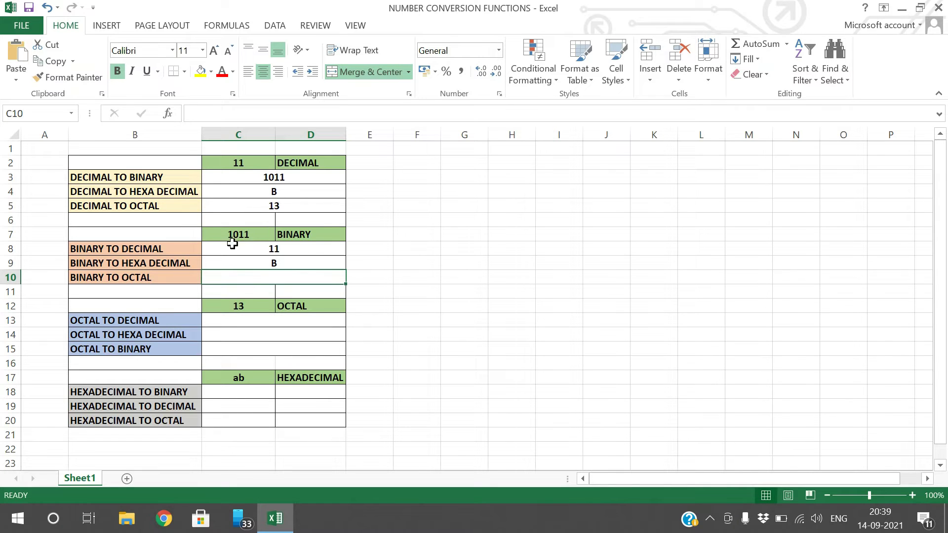
{"action": "type", "text": "="}
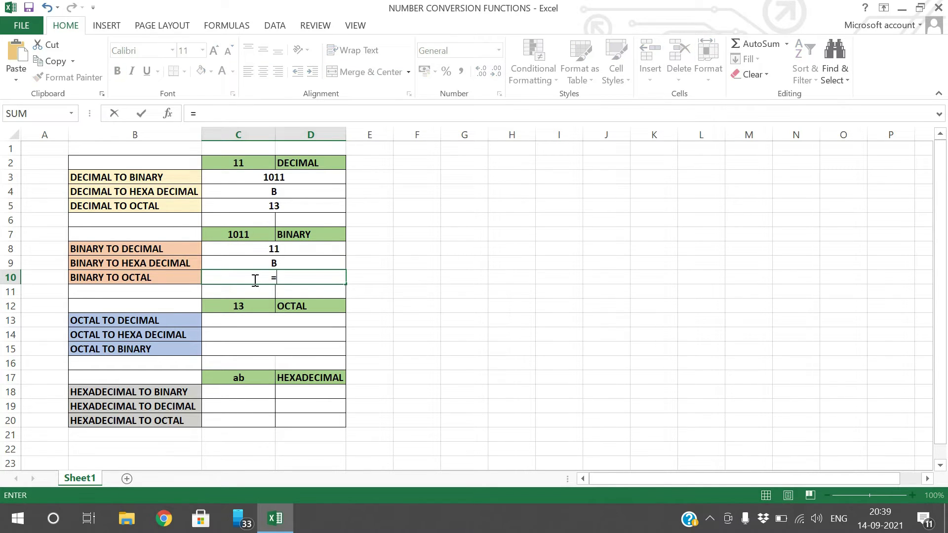
{"action": "type", "text": "BIN"}
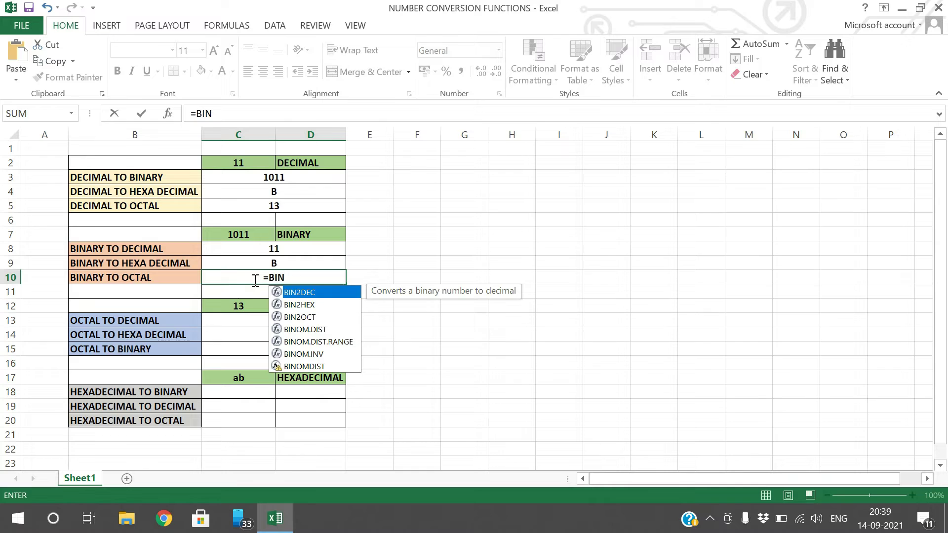
{"action": "type", "text": "2OCT("}
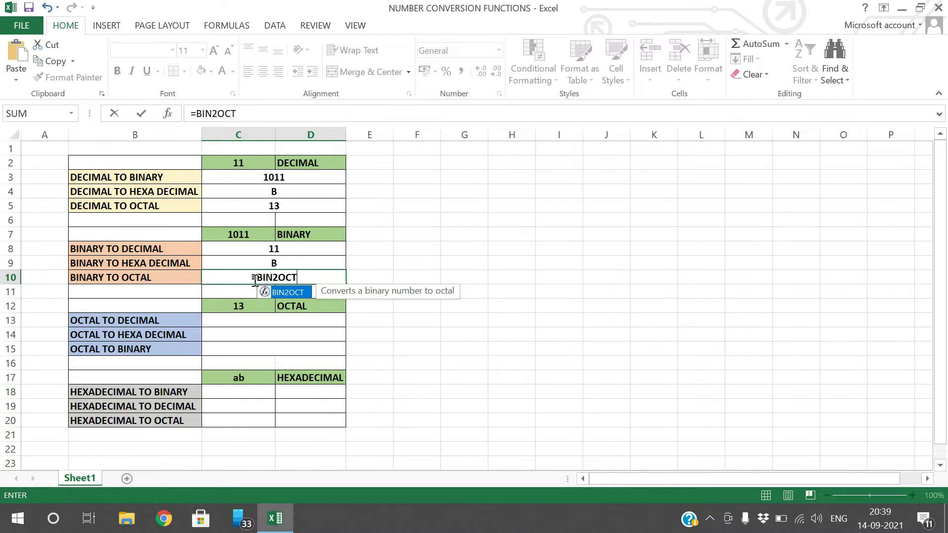
{"action": "left_click", "coordinate": [247, 236]}
Step: Finish the BIN2OCT formula (13), then enter =OCT2DEC(C12) for OCTAL TO DECIMAL, giving 11
{"action": "type", "text": ")"}
{"action": "key", "text": "Return"}
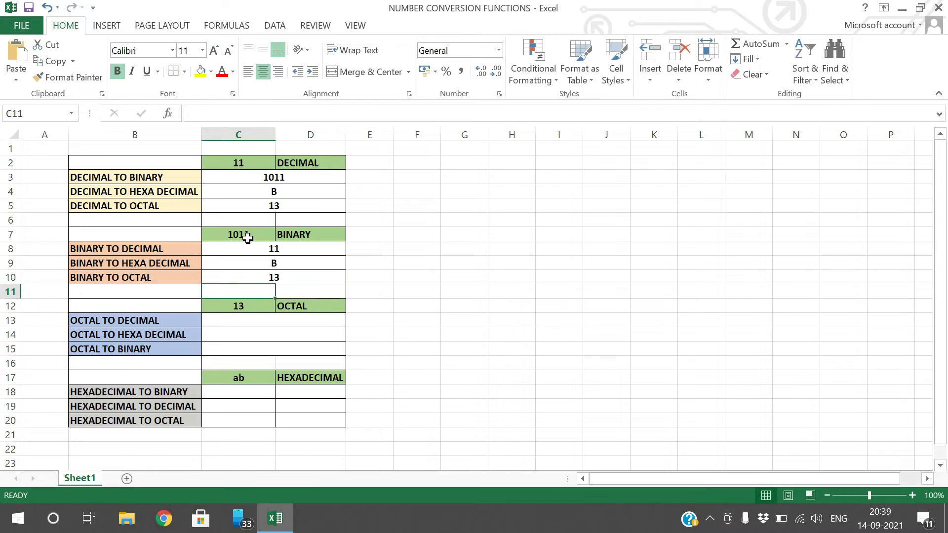
{"action": "scroll", "coordinate": [248, 238], "scroll_direction": "down", "scroll_amount": 1}
{"action": "left_click", "coordinate": [243, 277]}
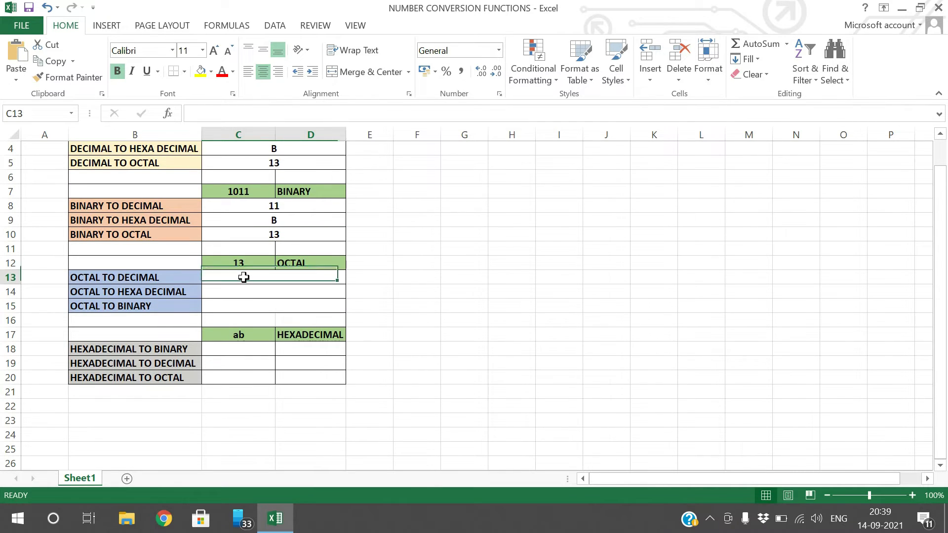
{"action": "scroll", "coordinate": [287, 351], "scroll_direction": "up", "scroll_amount": 1}
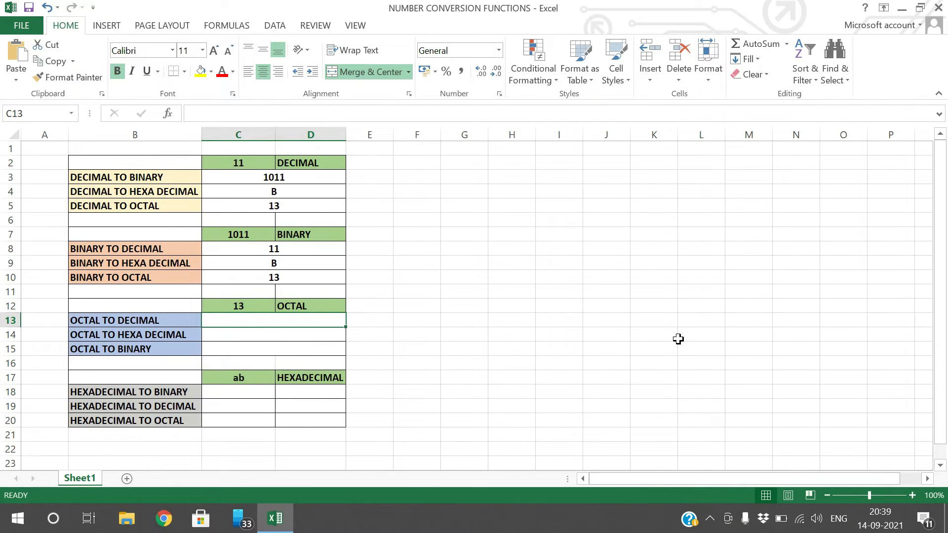
{"action": "type", "text": "OCT"}
{"action": "key", "text": "BackSpace"}
{"action": "key", "text": "BackSpace"}
{"action": "key", "text": "BackSpace"}
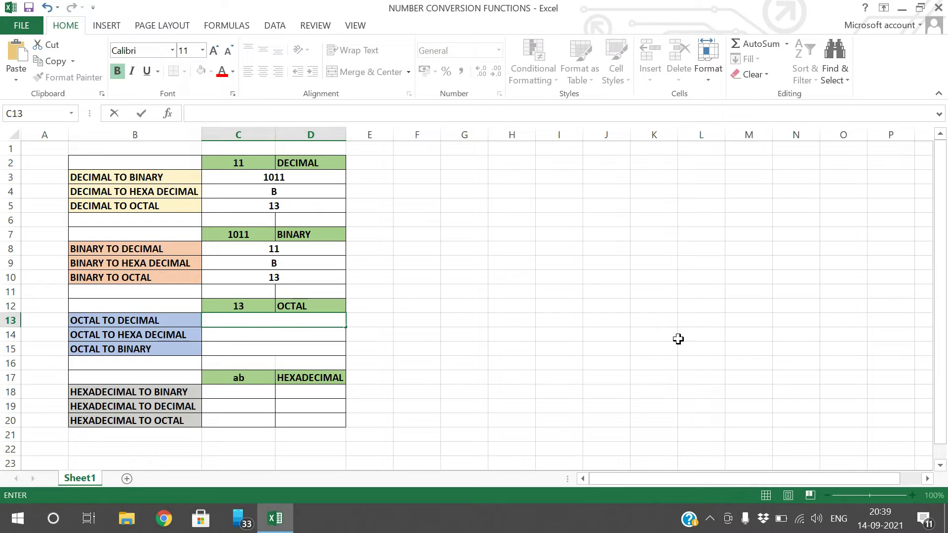
{"action": "type", "text": "=OCT"}
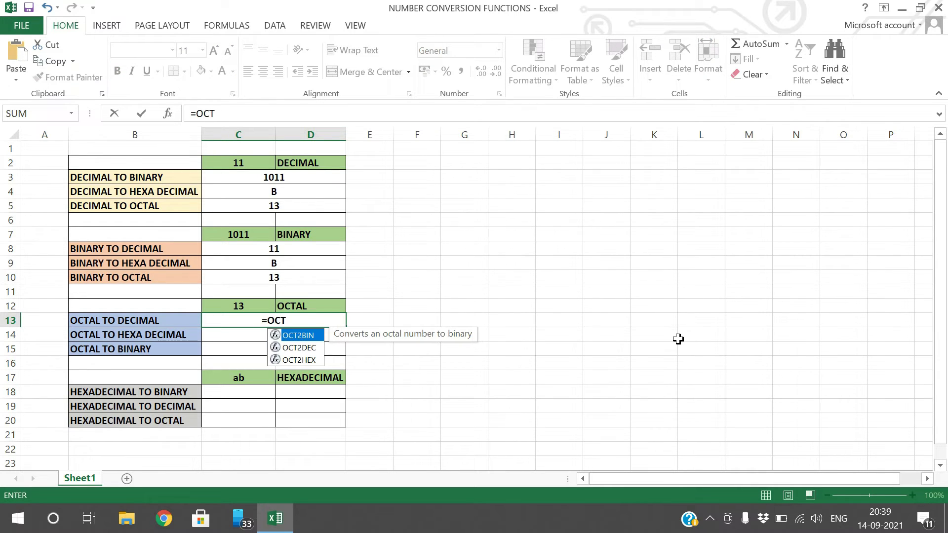
{"action": "type", "text": "2DEC"}
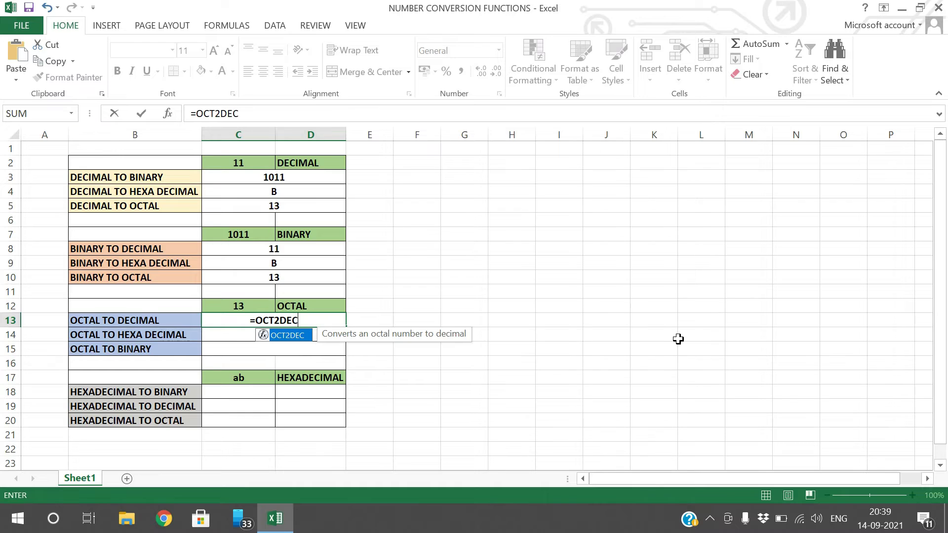
{"action": "type", "text": "("}
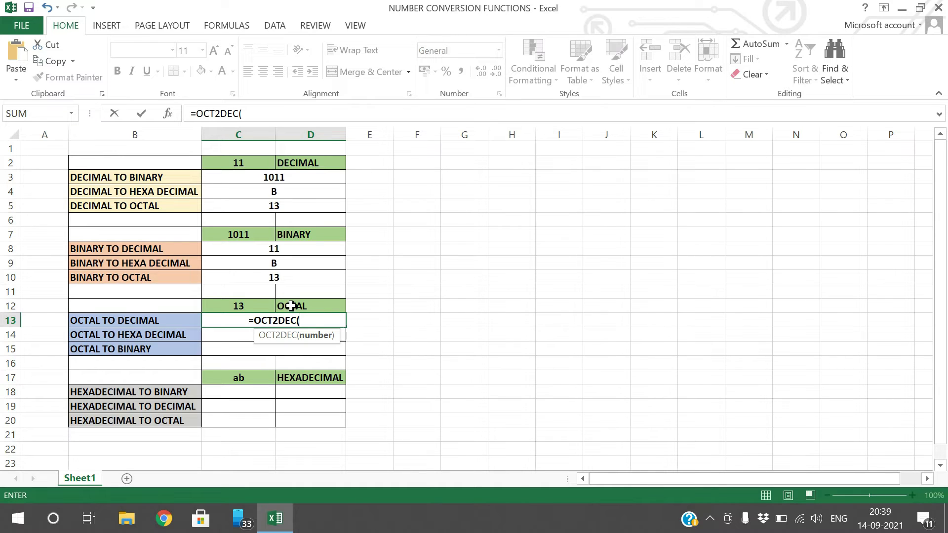
{"action": "left_click", "coordinate": [257, 306]}
{"action": "type", "text": ")"}
{"action": "key", "text": "Return"}
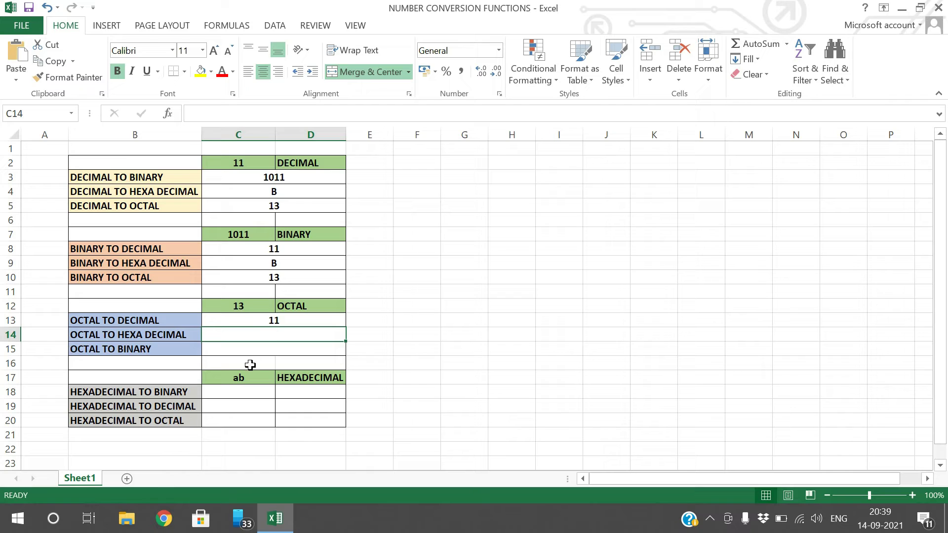
Step: Enter =OCT2HEX(C12) in the OCTAL TO HEXADECIMAL cell so it shows B
{"action": "type", "text": "=OCT2HEX("}
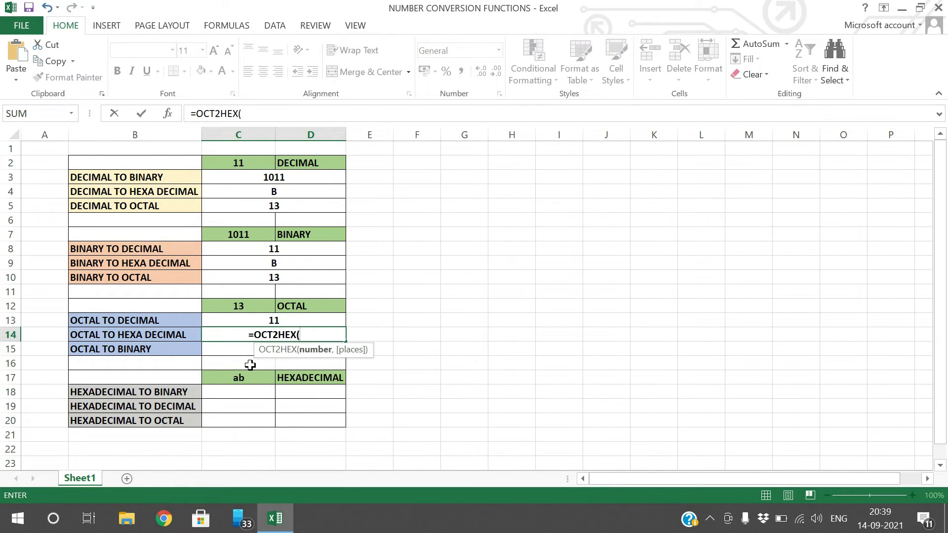
{"action": "left_click", "coordinate": [244, 304]}
{"action": "type", "text": ")"}
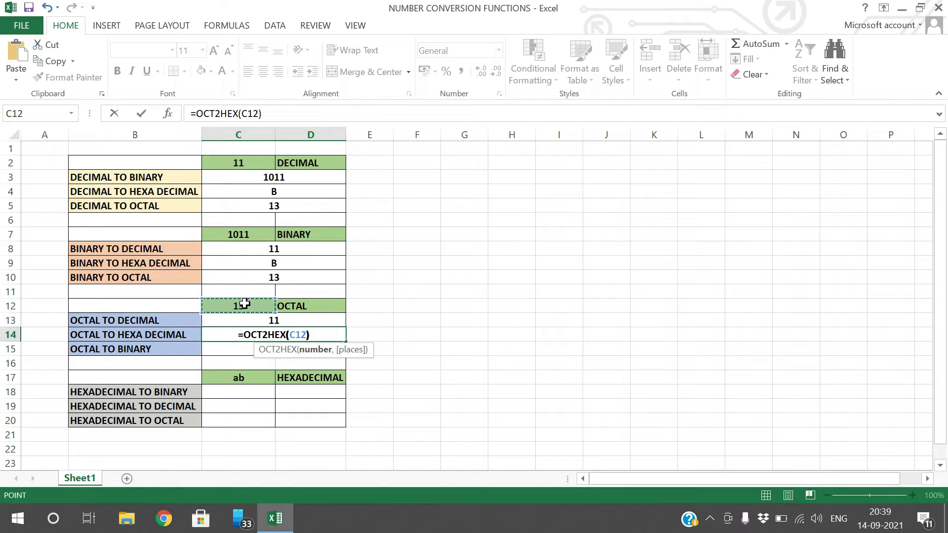
{"action": "key", "text": "Return"}
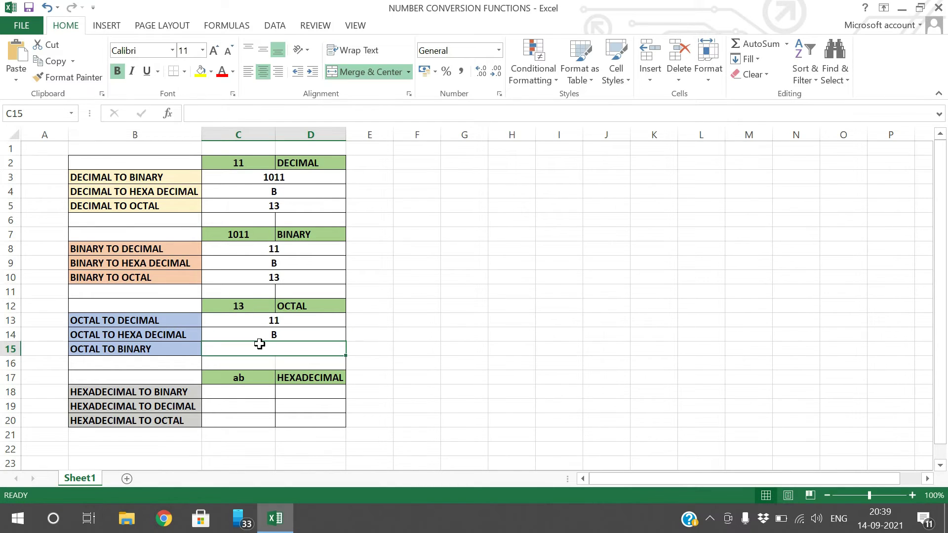
Step: Enter =OCT2BIN(C12) in C15 so it shows 1011
{"action": "type", "text": "=OCT2BIN("}
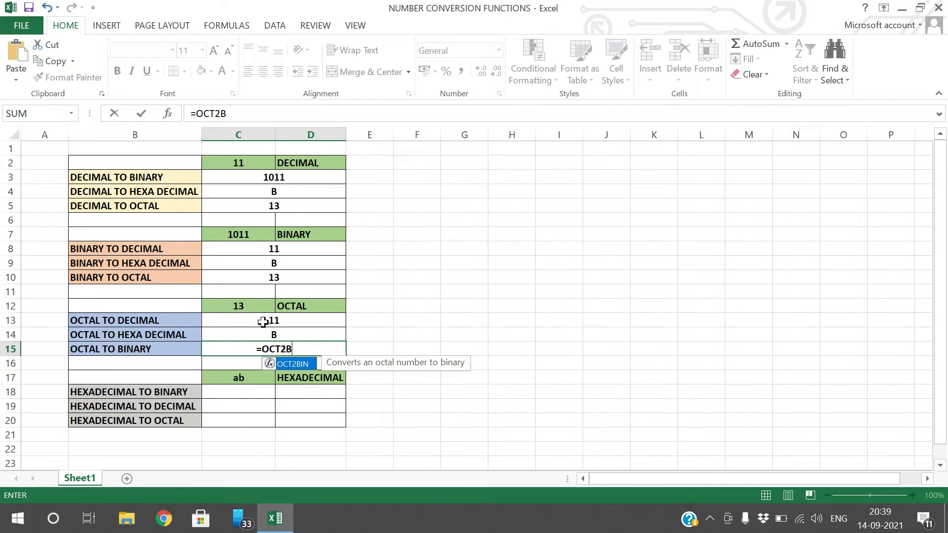
{"action": "left_click", "coordinate": [252, 308]}
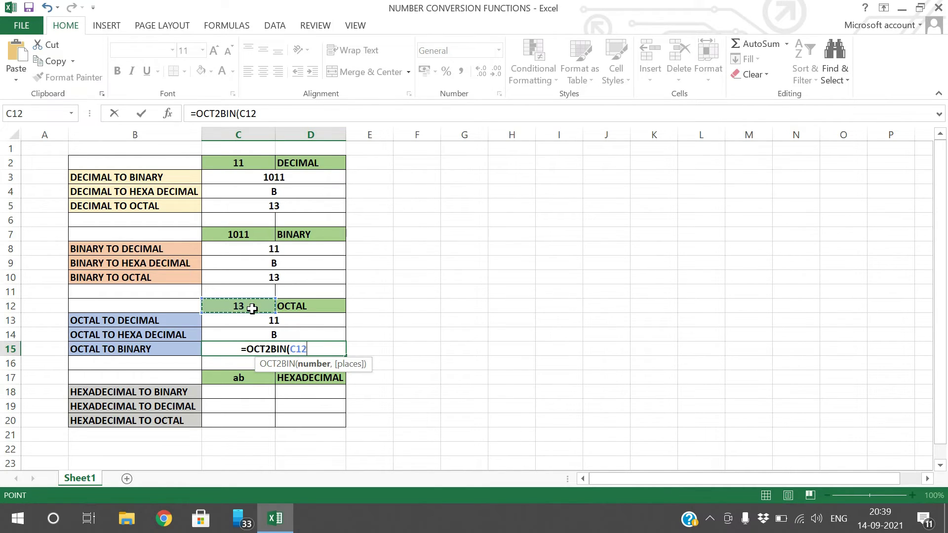
{"action": "type", "text": ")"}
{"action": "key", "text": "Return"}
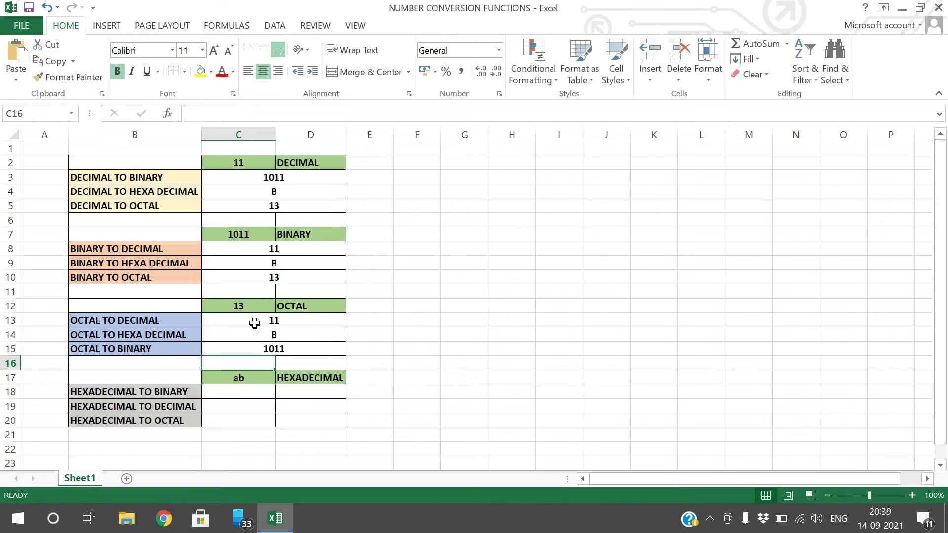
{"action": "left_click", "coordinate": [260, 393]}
Step: Merge C18:D18, C19:D19 and C20:D20 each into one cell with Merge & Center
{"action": "left_click", "coordinate": [255, 376]}
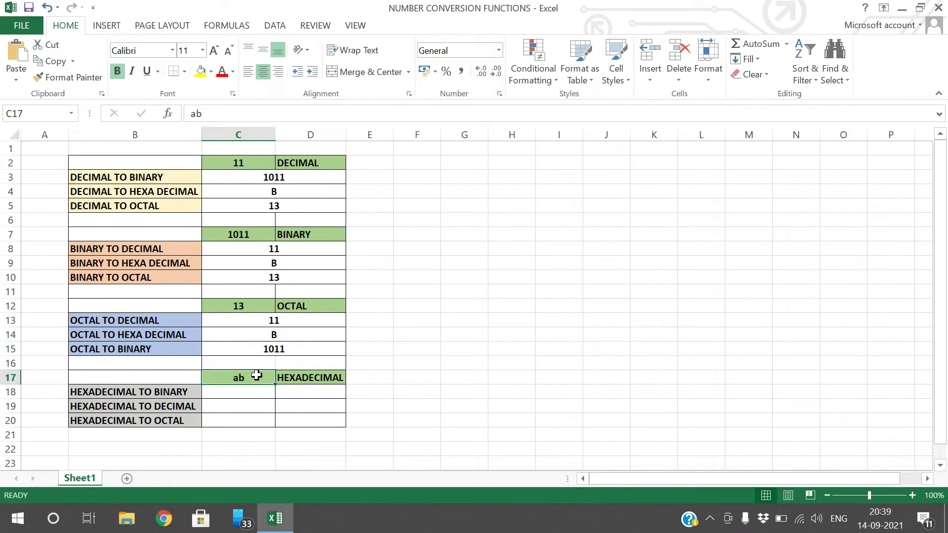
{"action": "mouse_move", "coordinate": [254, 391]}
{"action": "left_mouse_down"}
{"action": "mouse_move", "coordinate": [296, 393]}
{"action": "mouse_move", "coordinate": [298, 406]}
{"action": "left_mouse_up"}
{"action": "left_click", "coordinate": [364, 72]}
{"action": "left_click", "coordinate": [359, 73]}
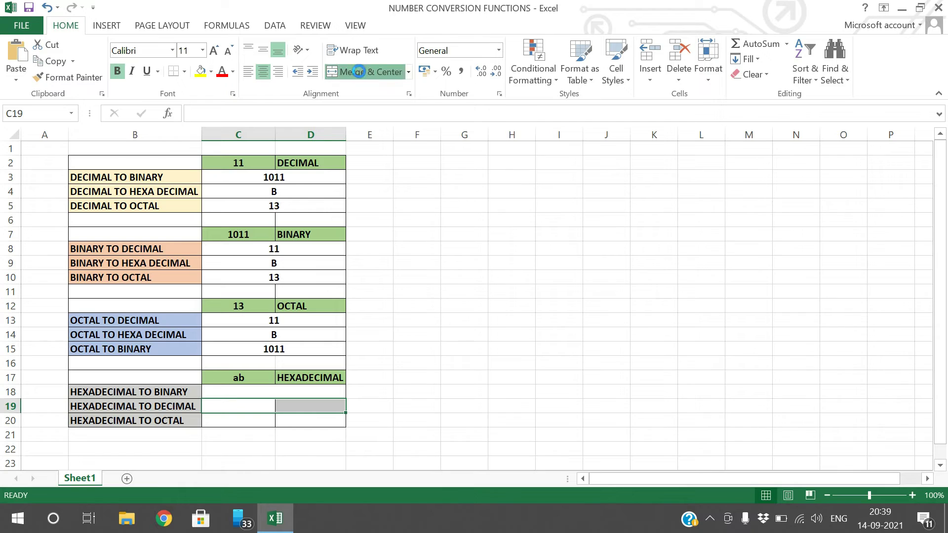
{"action": "left_click_drag", "start_coordinate": [220, 418], "coordinate": [301, 421]}
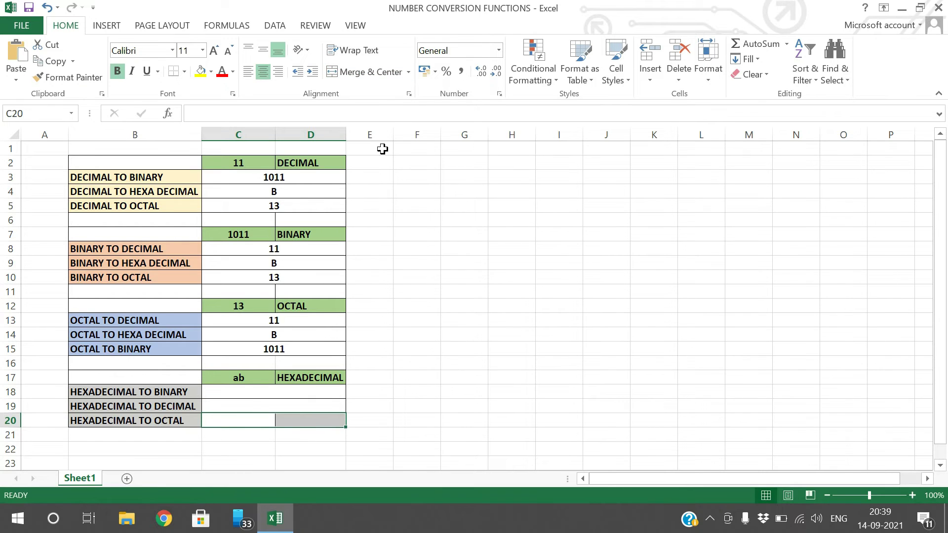
{"action": "left_click", "coordinate": [364, 72]}
{"action": "left_click", "coordinate": [271, 395]}
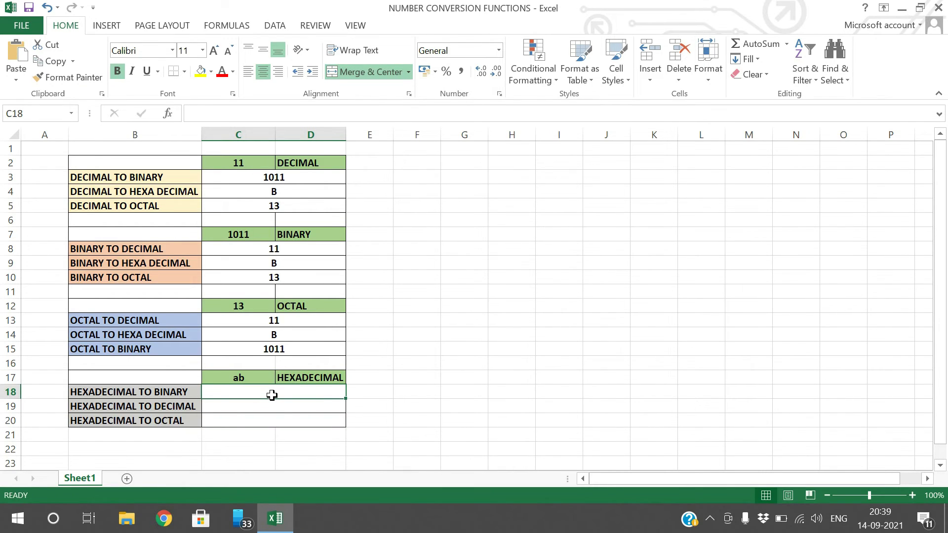
Step: Enter =HEX2BIN(C17) in C18 so ab converts to 10101011
{"action": "type", "text": "=HEX2"}
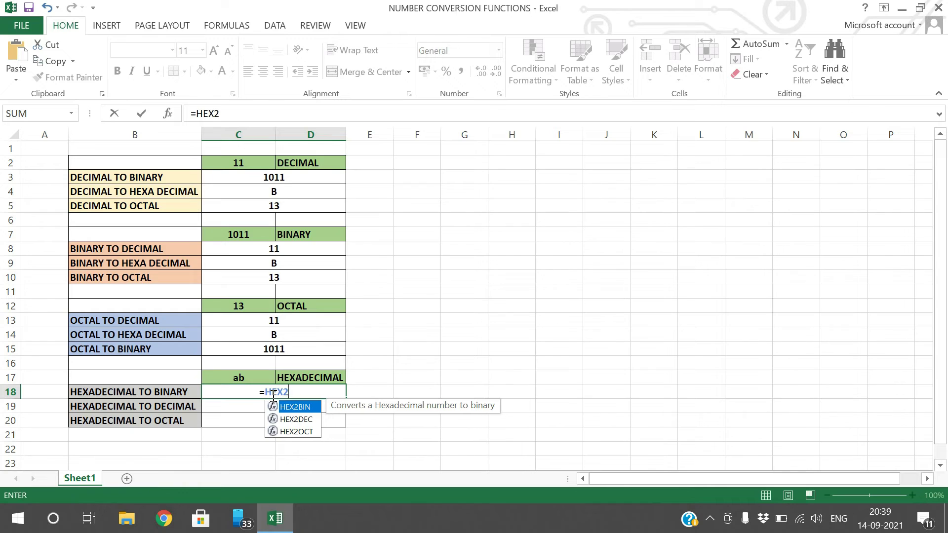
{"action": "type", "text": "BIN("}
{"action": "left_click", "coordinate": [260, 377]}
{"action": "key", "text": "Return"}
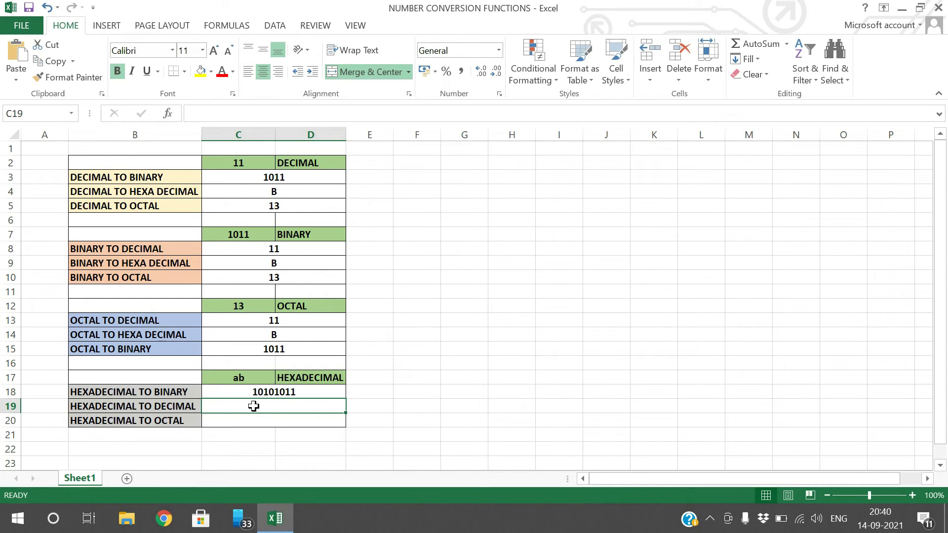
Step: Enter =HEX2DEC(C17) in C19 so it shows 171
{"action": "type", "text": "=HEX"}
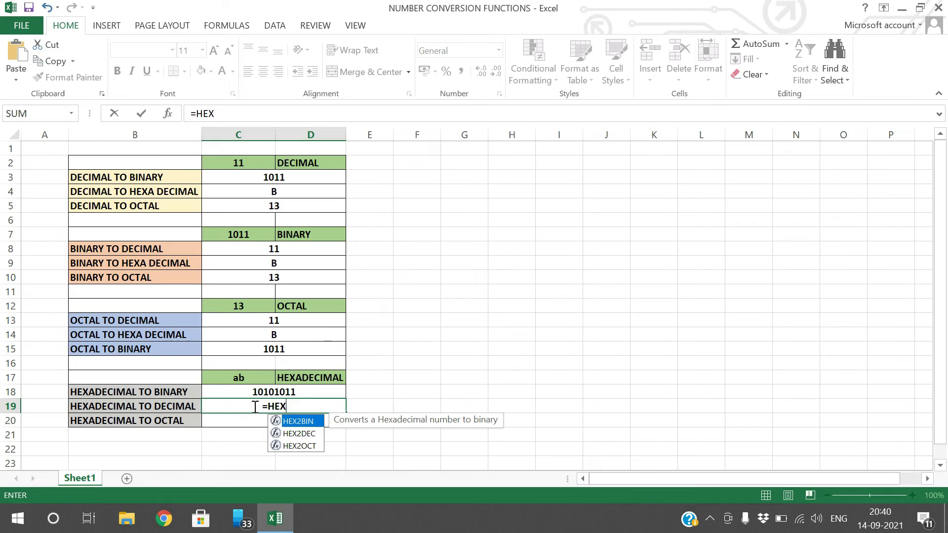
{"action": "type", "text": "2DE"}
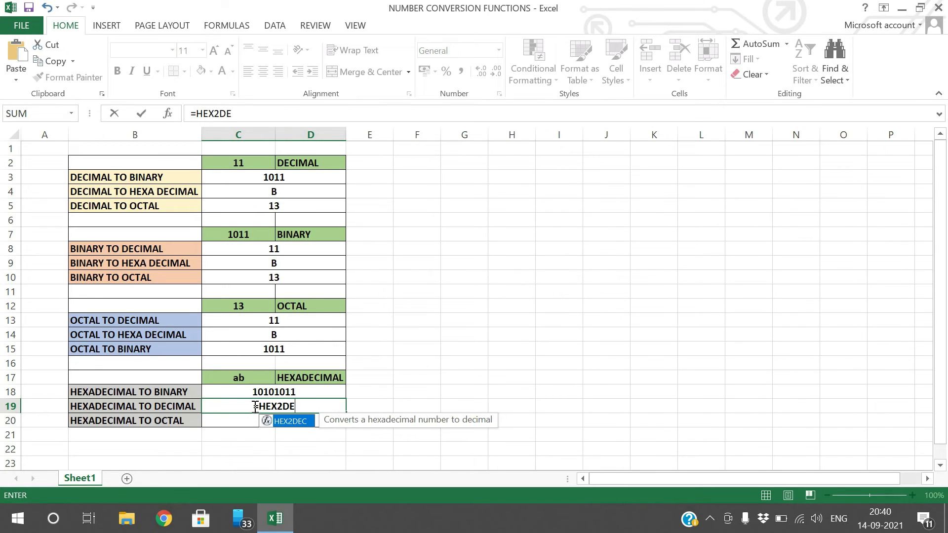
{"action": "type", "text": "C("}
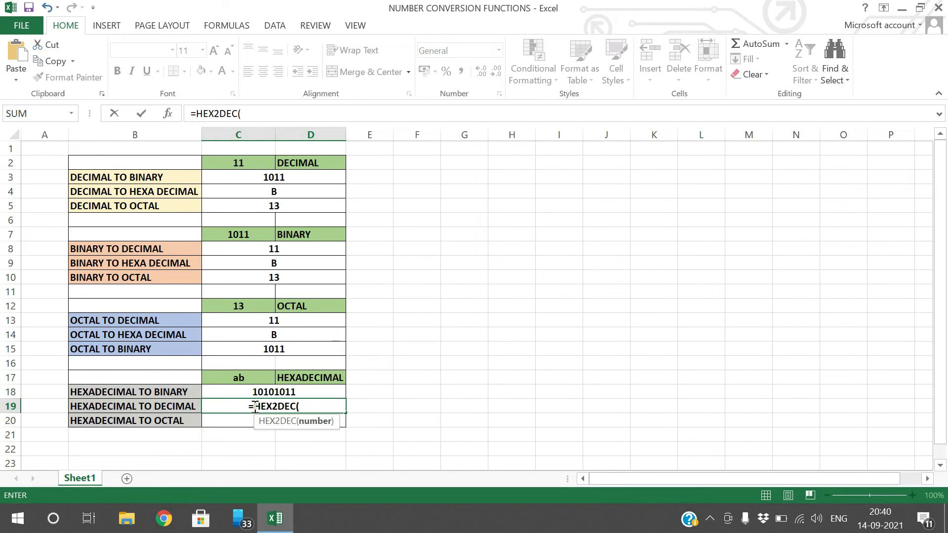
{"action": "left_click", "coordinate": [241, 377]}
{"action": "type", "text": ")"}
{"action": "key", "text": "Return"}
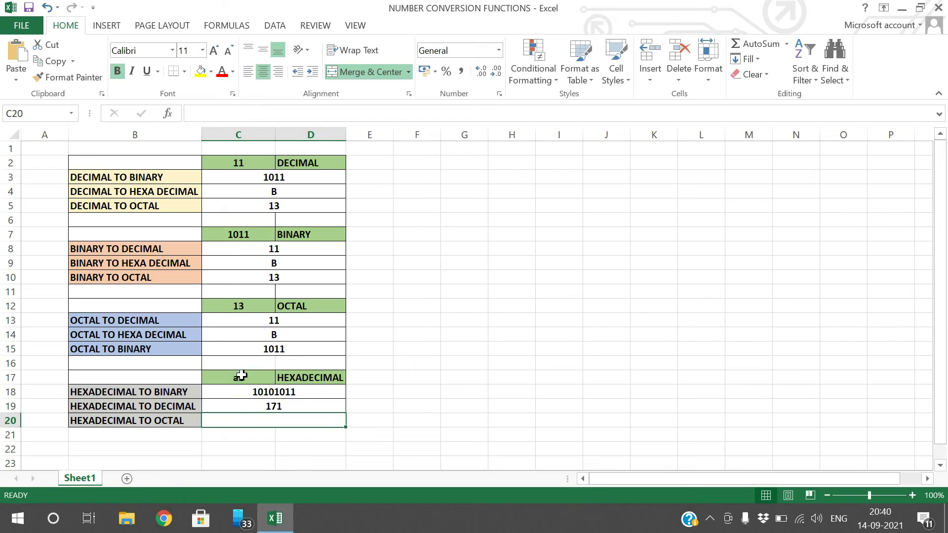
Step: Enter =HEX2OCT(C17) in C20 so it shows 253
{"action": "type", "text": "="}
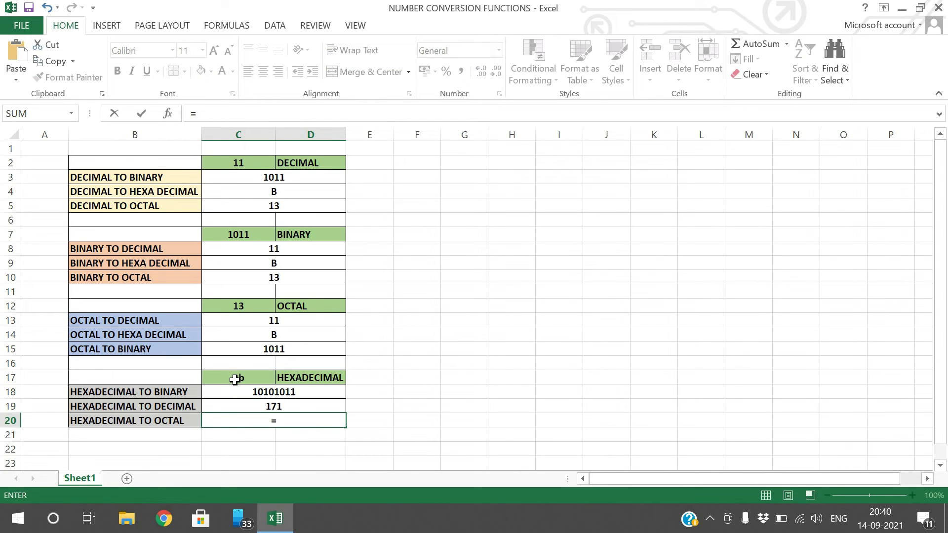
{"action": "type", "text": "HEX2"}
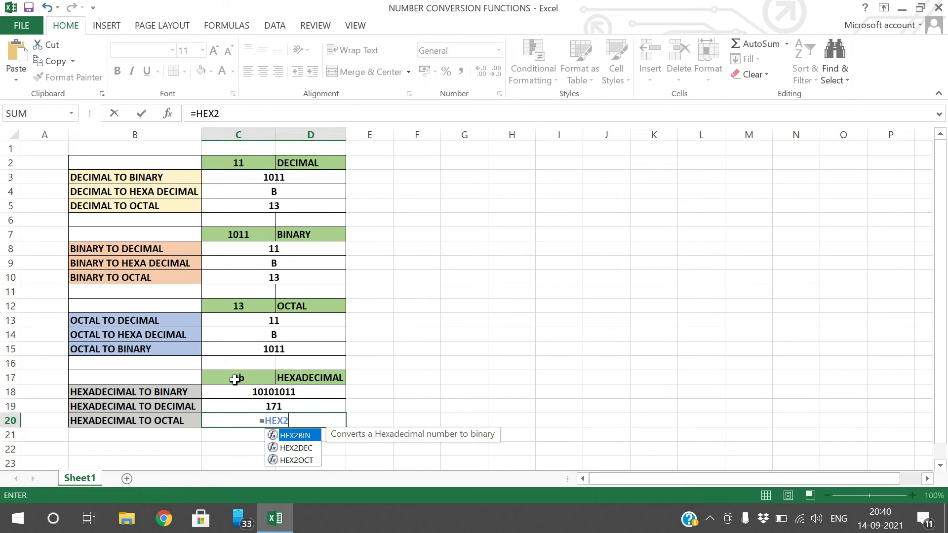
{"action": "type", "text": "OCT("}
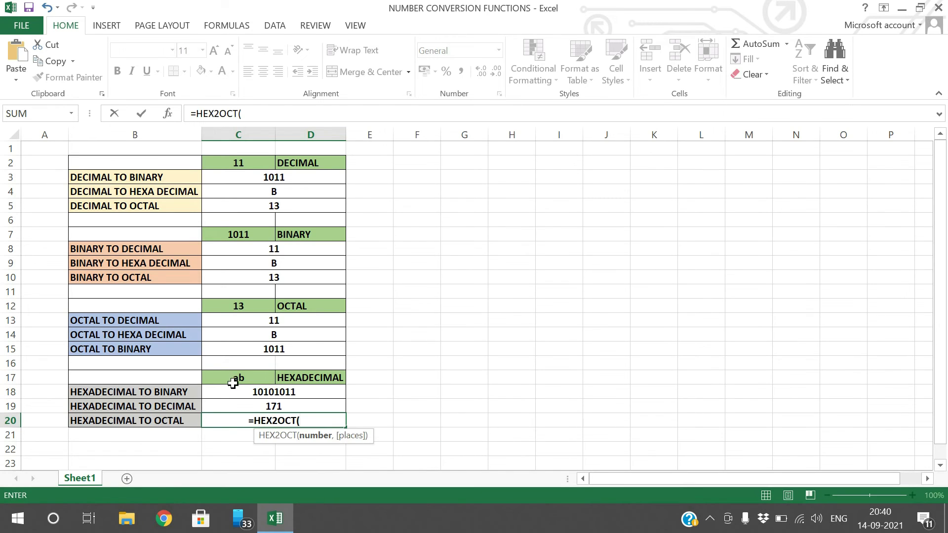
{"action": "left_click", "coordinate": [253, 379]}
{"action": "type", "text": ")"}
{"action": "key", "text": "Return"}
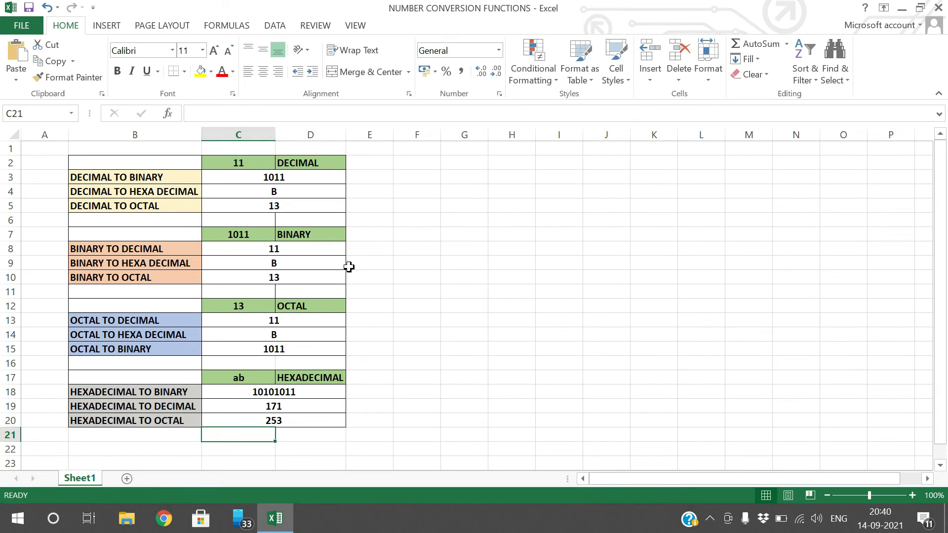
Step: Merge G7:J10 and type the title NUMBER CONVERSION into it
{"action": "left_click_drag", "start_coordinate": [472, 239], "coordinate": [628, 278]}
{"action": "left_click", "coordinate": [366, 72]}
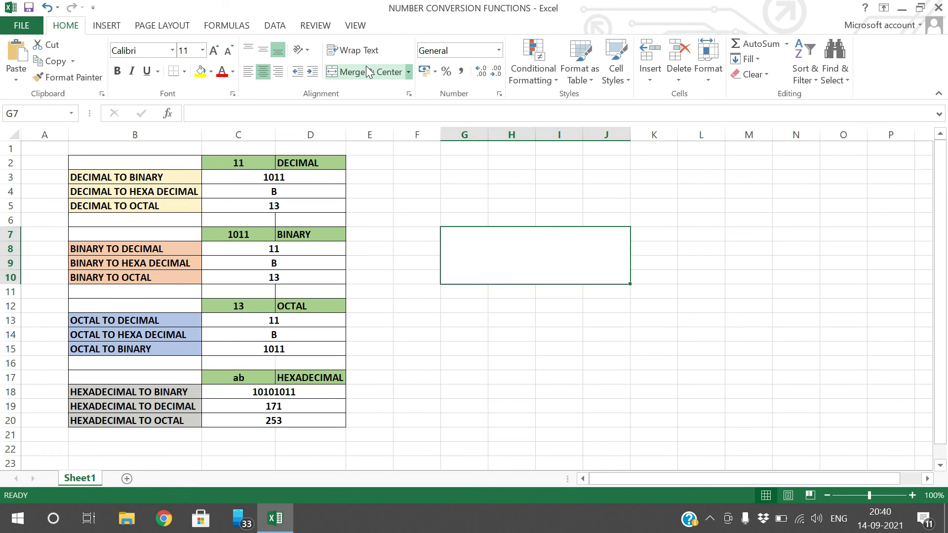
{"action": "type", "text": "NUMBER CO"}
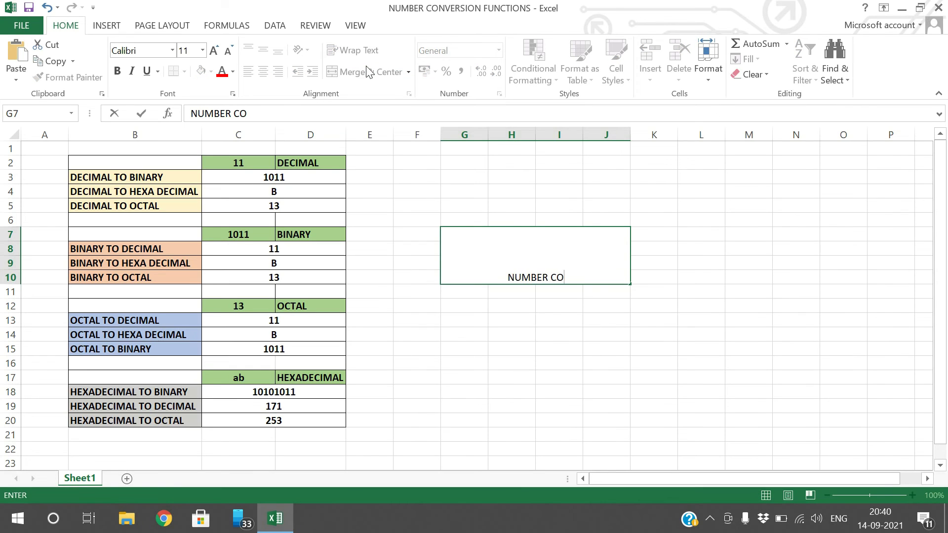
{"action": "type", "text": "NVERSION"}
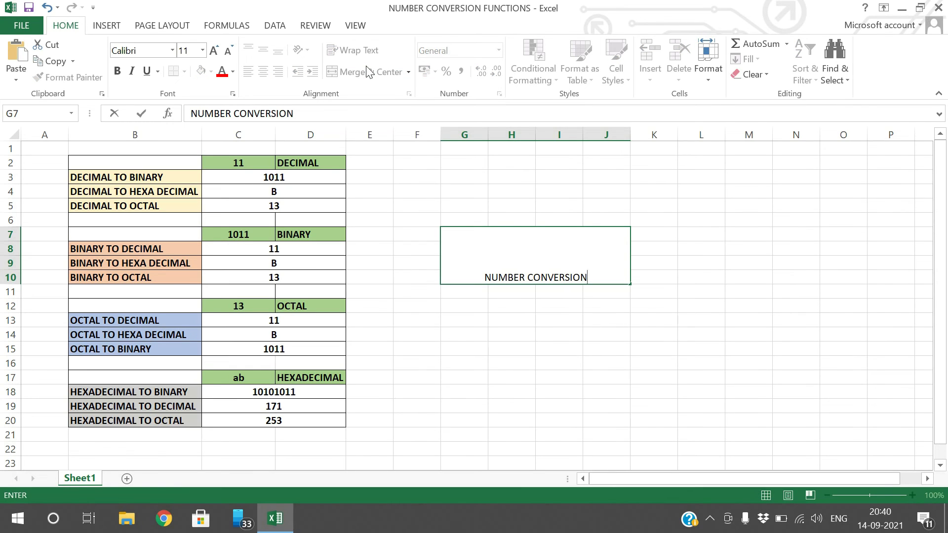
{"action": "key", "text": "Return"}
Step: Middle-align the NUMBER CONVERSION title and set its font size to 18
{"action": "left_click", "coordinate": [508, 207]}
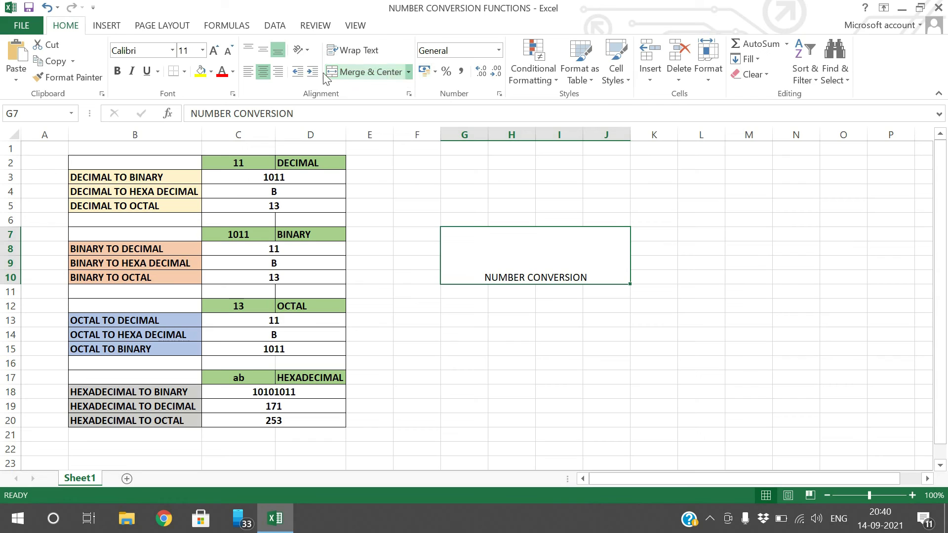
{"action": "left_click", "coordinate": [265, 51]}
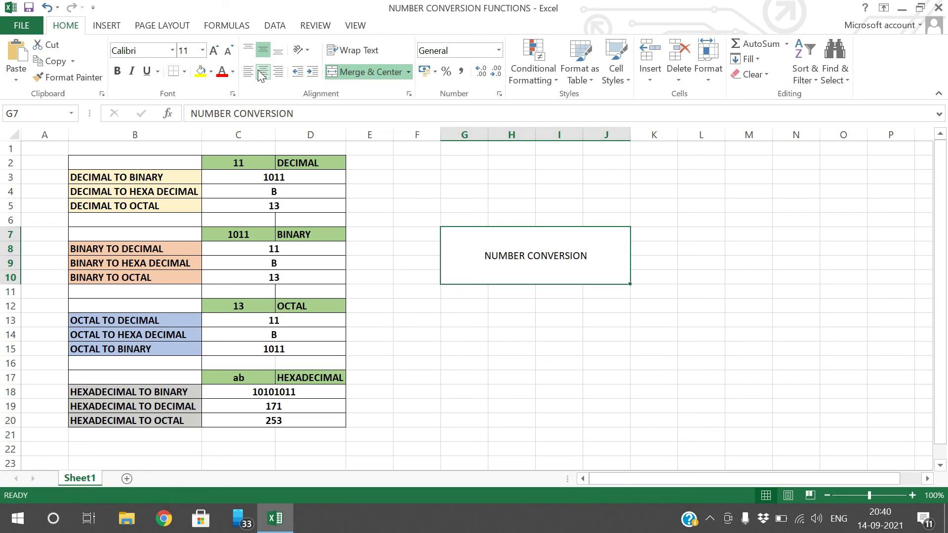
{"action": "left_click", "coordinate": [217, 55]}
{"action": "left_click", "coordinate": [213, 50]}
{"action": "left_click", "coordinate": [213, 51]}
{"action": "left_click", "coordinate": [214, 51]}
{"action": "left_click", "coordinate": [213, 51]}
{"action": "left_click", "coordinate": [229, 52]}
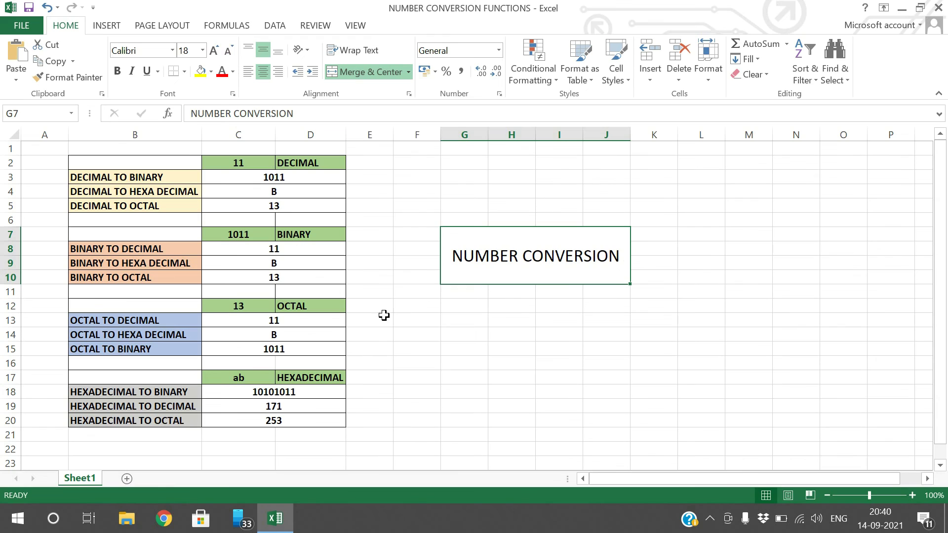